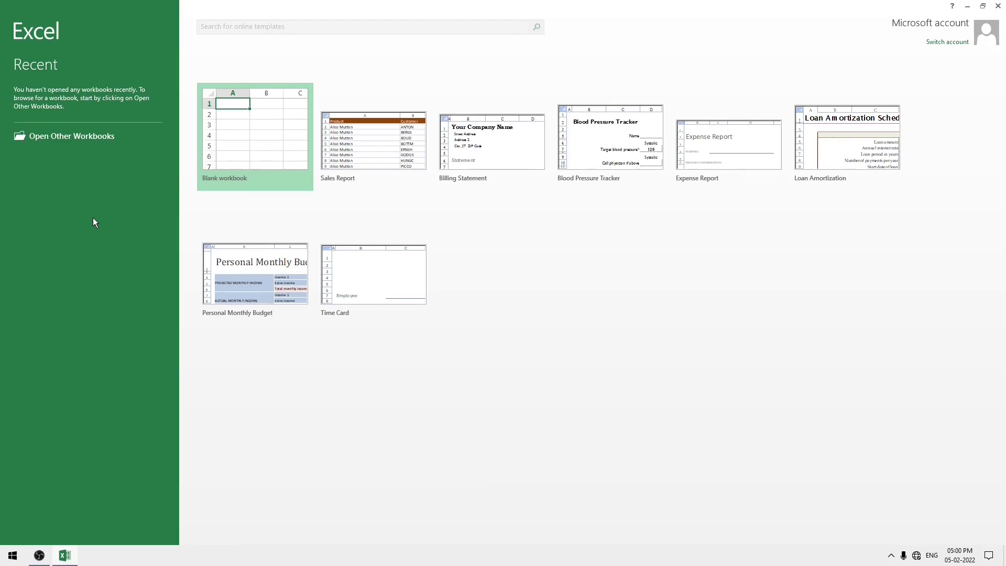
- Create a new blank workbook, Book1, from the Excel start screen
{"action": "left_click", "coordinate": [258, 143]}
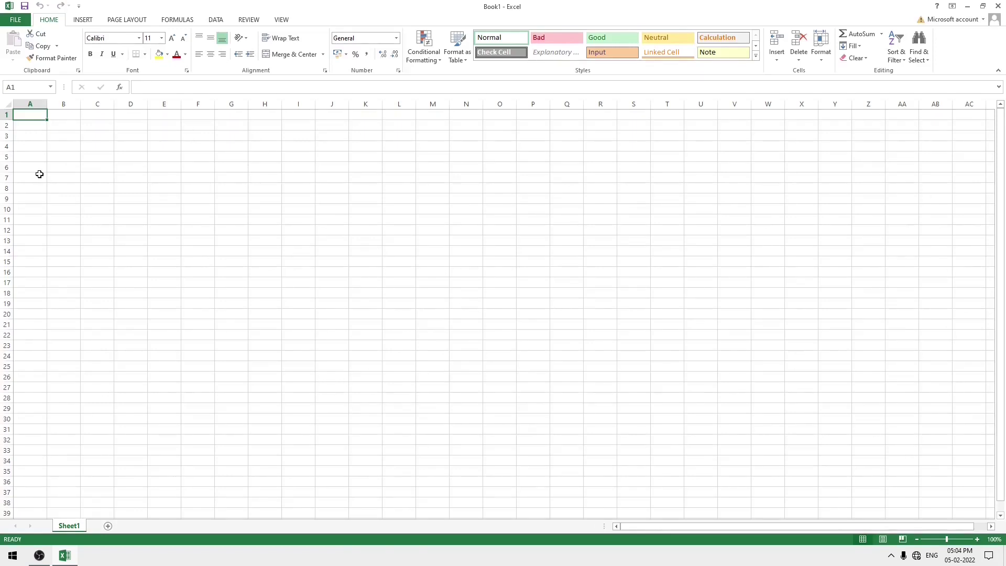
{"action": "left_click", "coordinate": [162, 183]}
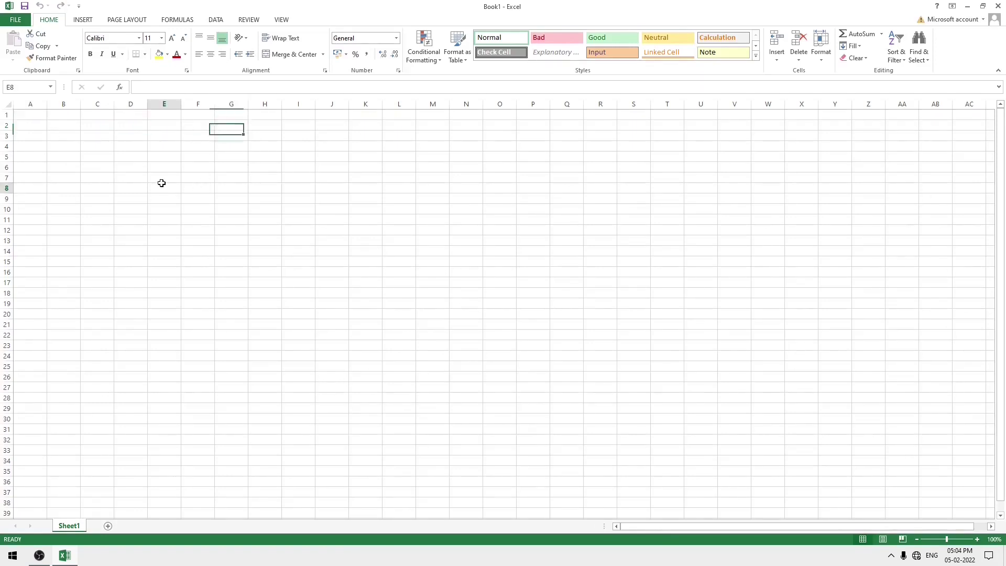
{"action": "left_click", "coordinate": [22, 115]}
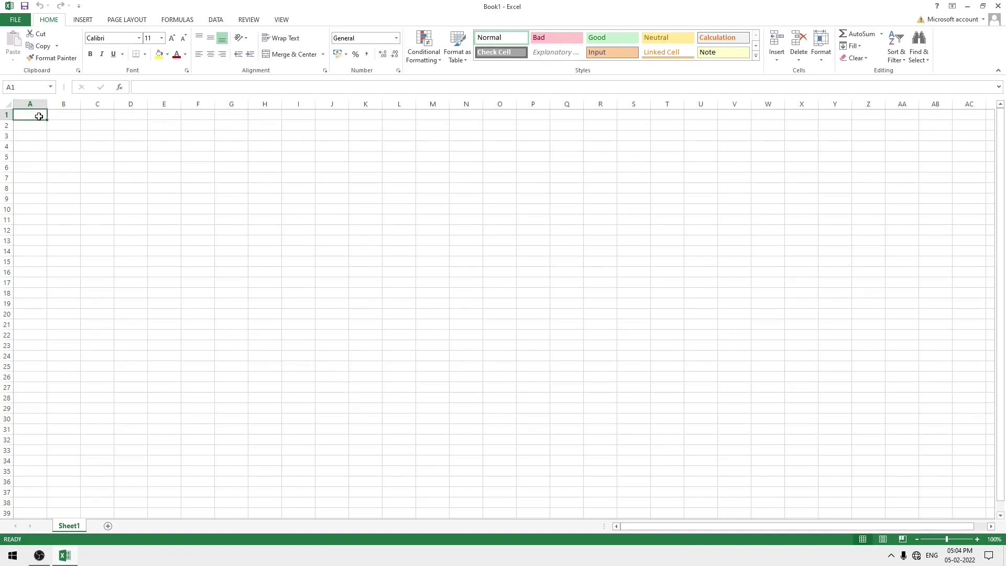
{"action": "left_click", "coordinate": [35, 128]}
{"action": "left_click", "coordinate": [53, 129]}
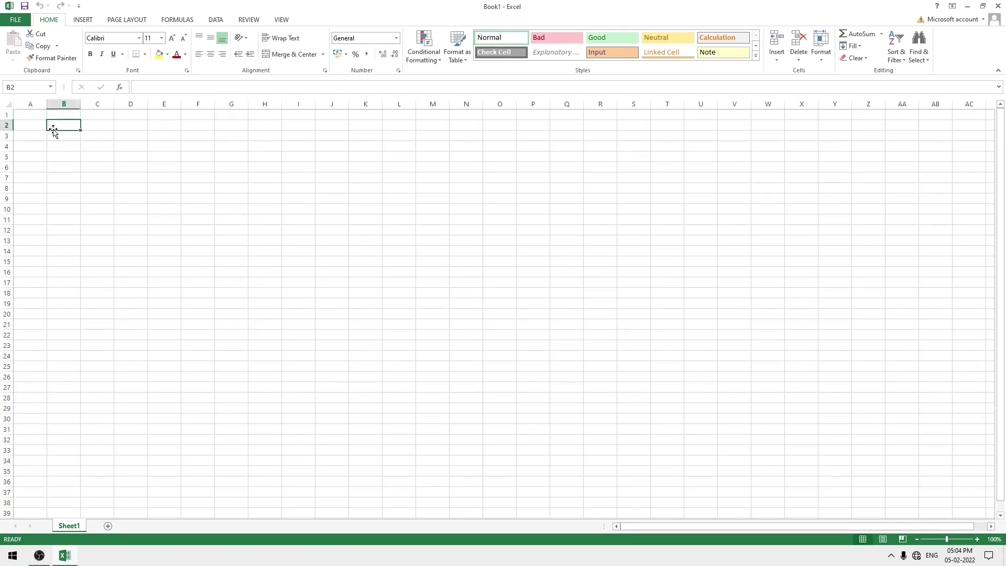
{"action": "left_click", "coordinate": [33, 116]}
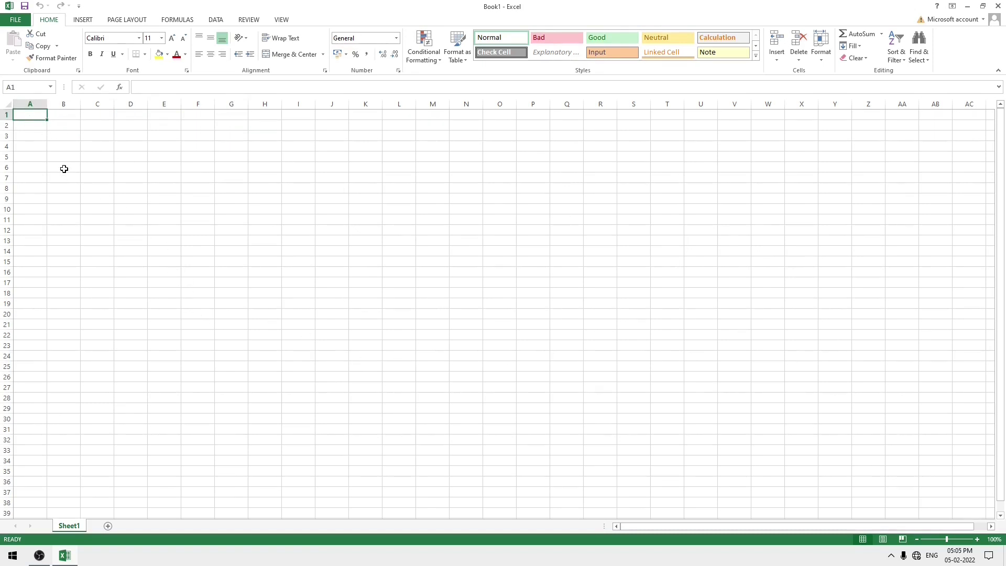
- Add two more worksheets to the workbook
{"action": "left_click", "coordinate": [108, 525]}
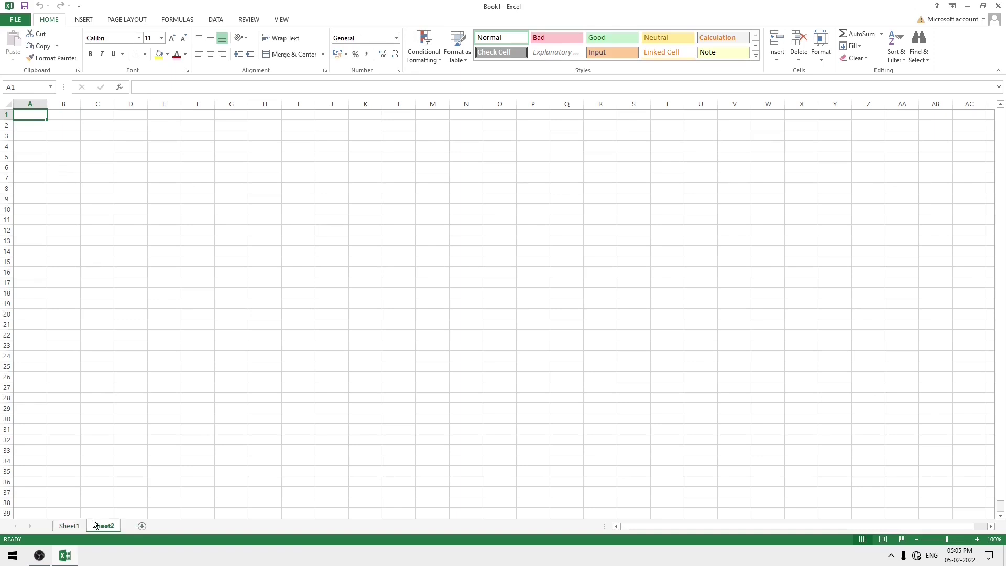
{"action": "left_click", "coordinate": [142, 527]}
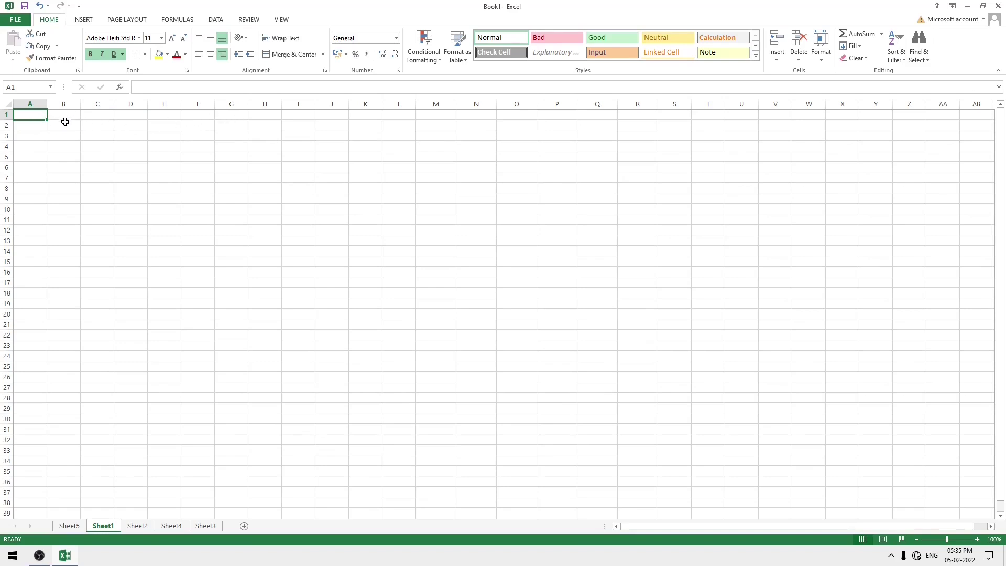
- Select the range B1:T1 along row 1, then E2:E22 down column E
{"action": "left_click_drag", "start_coordinate": [64, 115], "coordinate": [712, 113]}
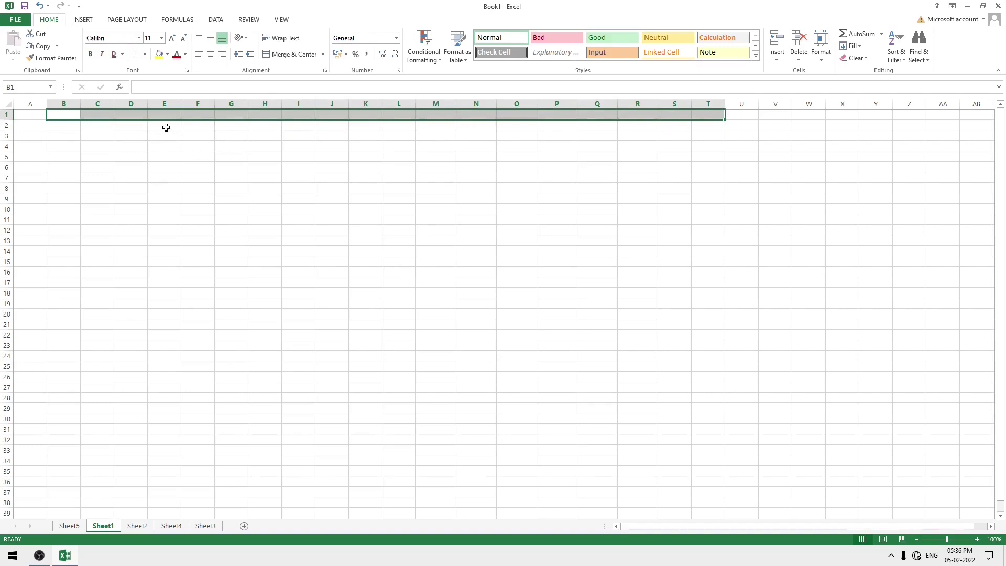
{"action": "left_click_drag", "start_coordinate": [166, 128], "coordinate": [166, 333]}
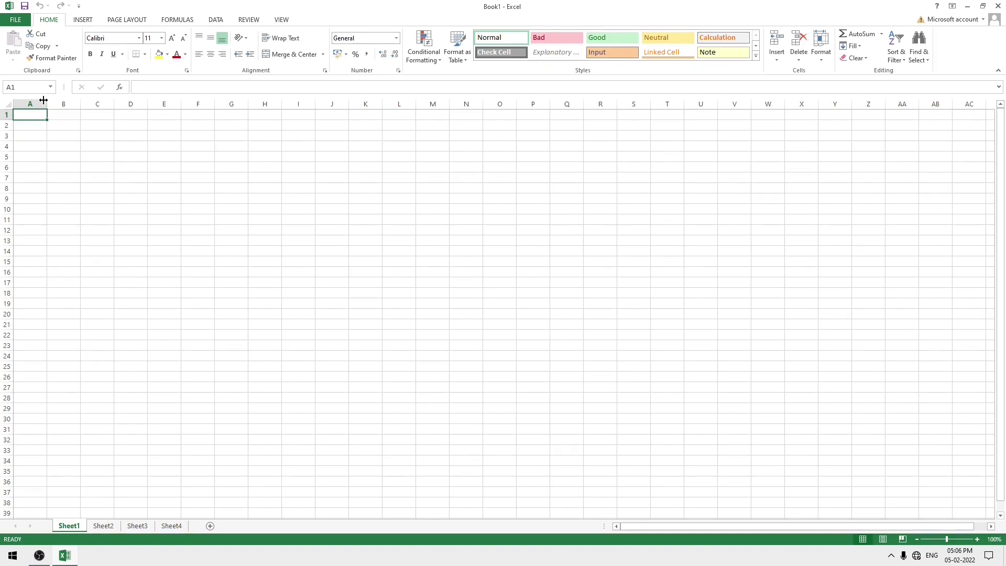
- Enter 85 in cell B1, copy it into F3, then reselect B1
{"action": "key", "text": "Right"}
{"action": "type", "text": "85"}
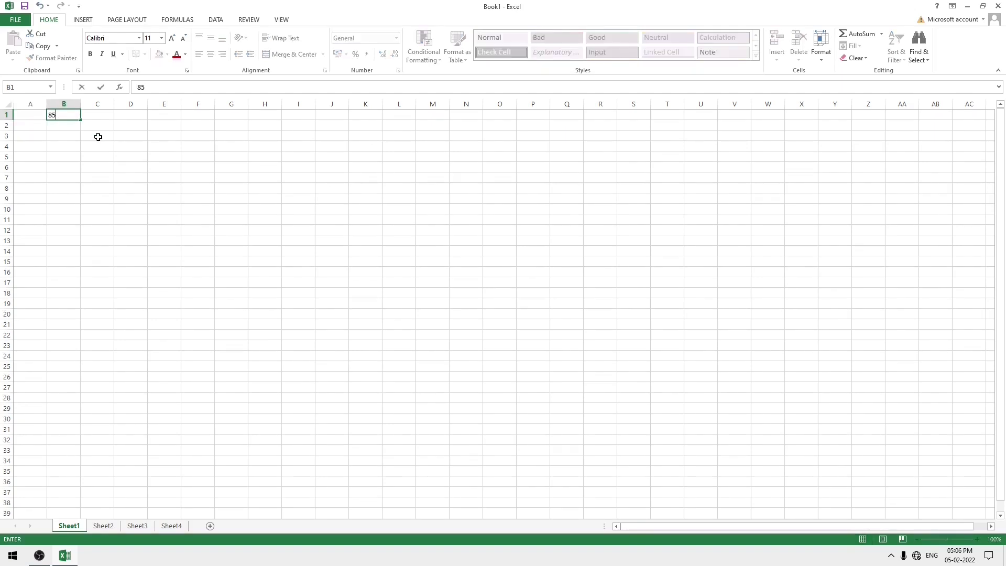
{"action": "left_click", "coordinate": [72, 115]}
{"action": "left_click_drag", "start_coordinate": [65, 116], "coordinate": [42, 113]}
{"action": "key", "text": "ctrl+c"}
{"action": "left_click", "coordinate": [185, 135]}
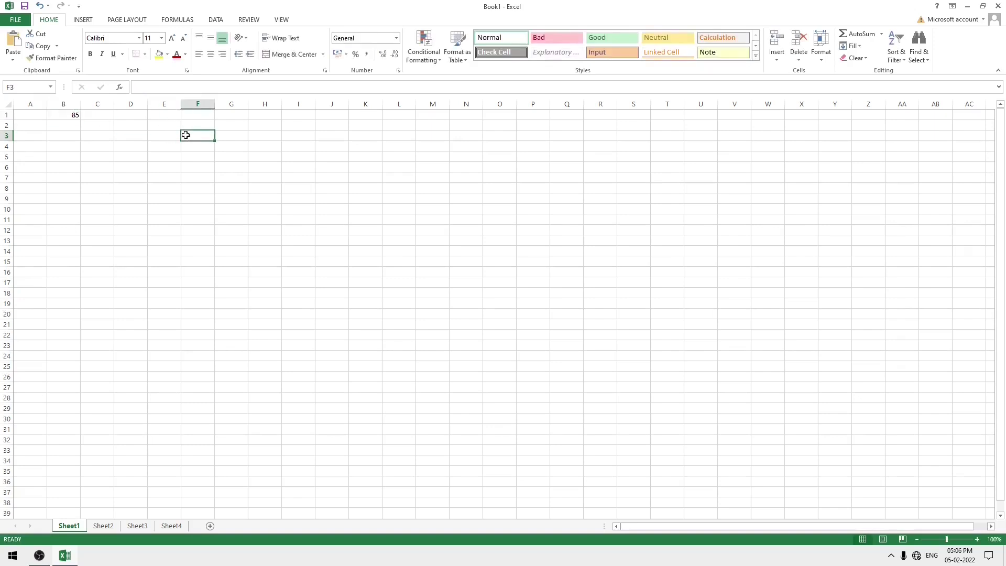
{"action": "key", "text": "ctrl+v"}
{"action": "left_click", "coordinate": [71, 114]}
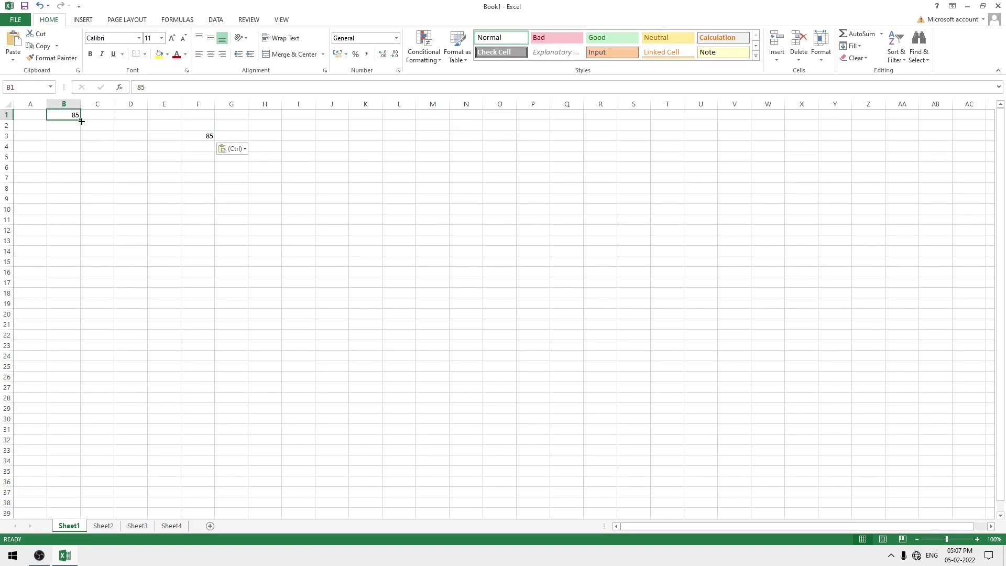
- Fill 85 down to B14 and across to D14, then move F3's 85 elsewhere
{"action": "left_click_drag", "start_coordinate": [81, 121], "coordinate": [80, 257]}
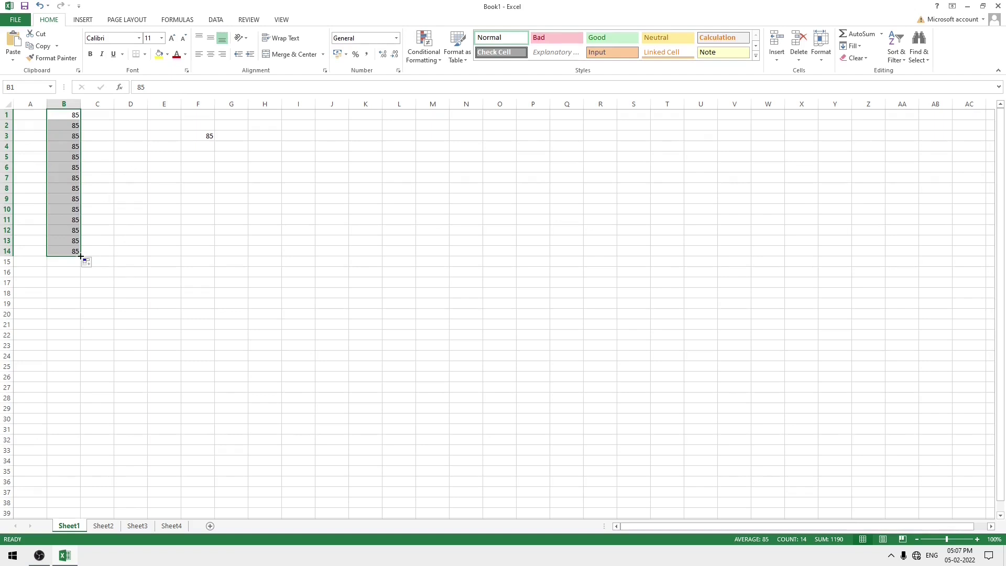
{"action": "left_click_drag", "start_coordinate": [80, 256], "coordinate": [163, 258]}
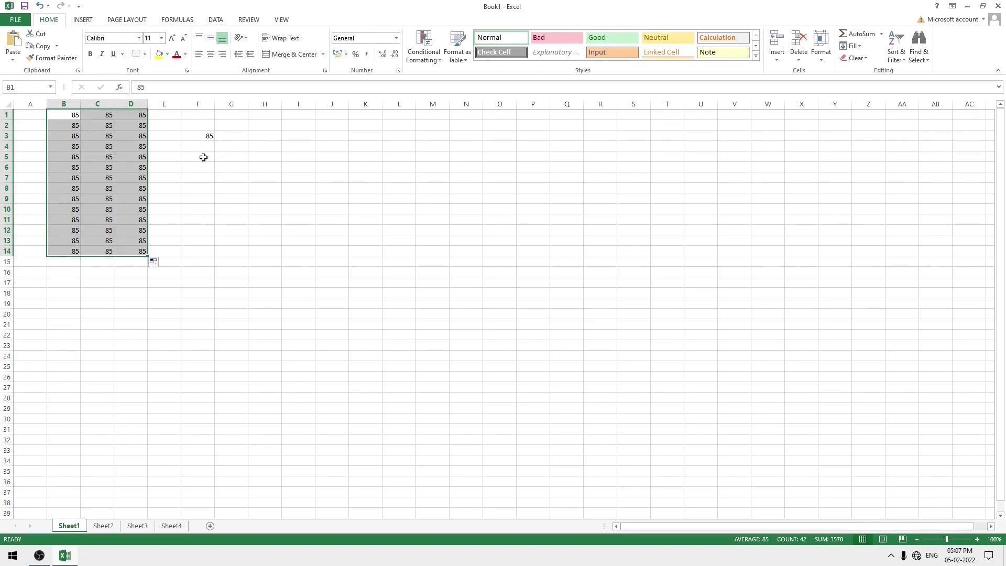
{"action": "left_click", "coordinate": [207, 138]}
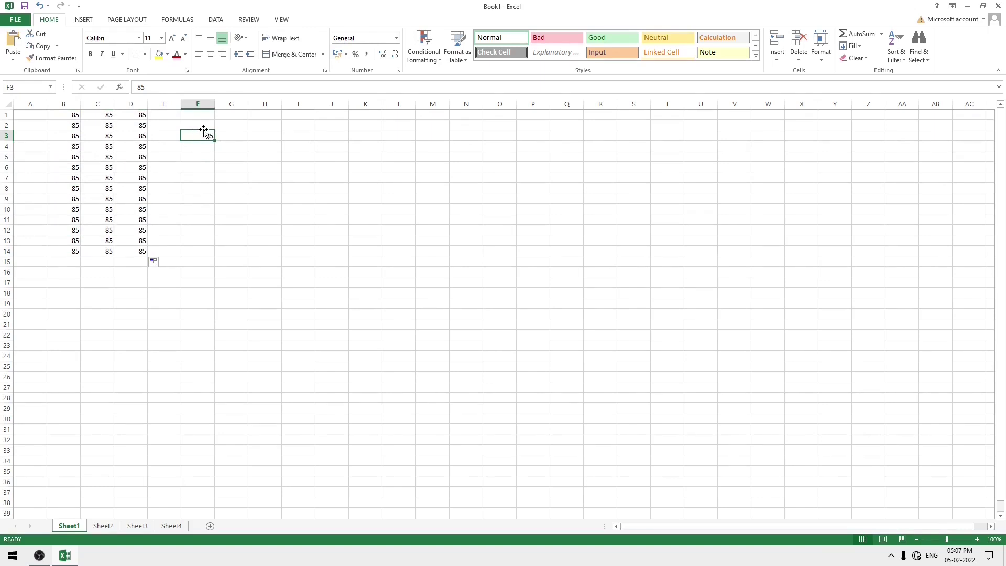
{"action": "mouse_move", "coordinate": [216, 136]}
{"action": "left_mouse_down"}
{"action": "mouse_move", "coordinate": [465, 234]}
{"action": "mouse_move", "coordinate": [766, 224]}
{"action": "mouse_move", "coordinate": [507, 157]}
{"action": "left_mouse_up"}
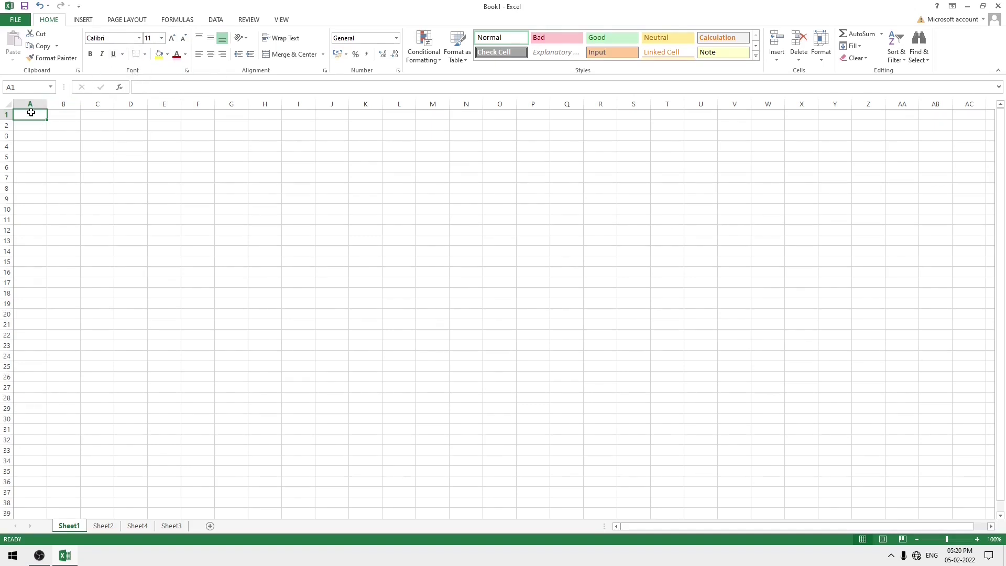
- Type 'ujhh' in A1 and make it Adobe Heiti Std R, bold, italic, double-underlined
{"action": "type", "text": "ujhh"}
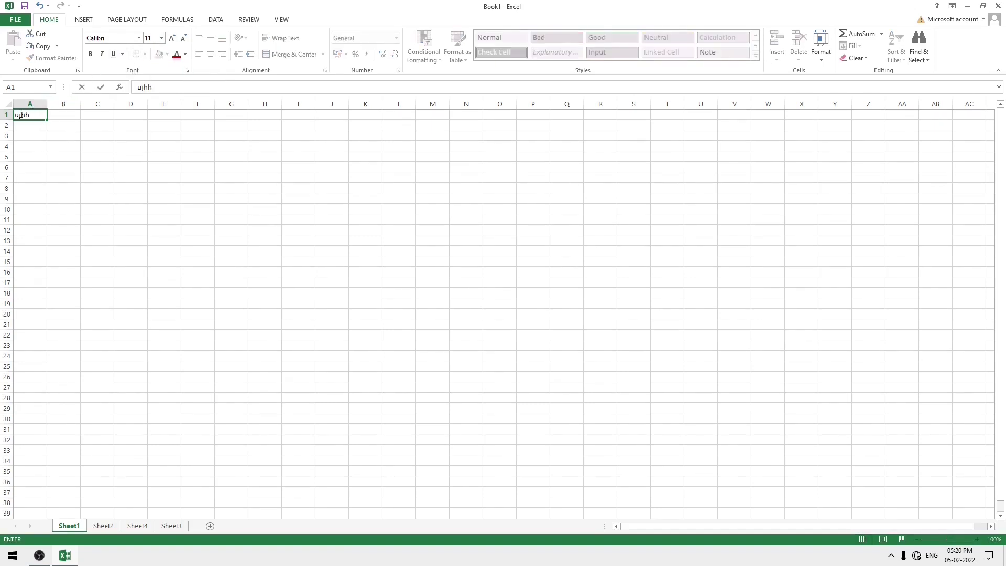
{"action": "double_click", "coordinate": [26, 115]}
{"action": "left_click", "coordinate": [139, 39]}
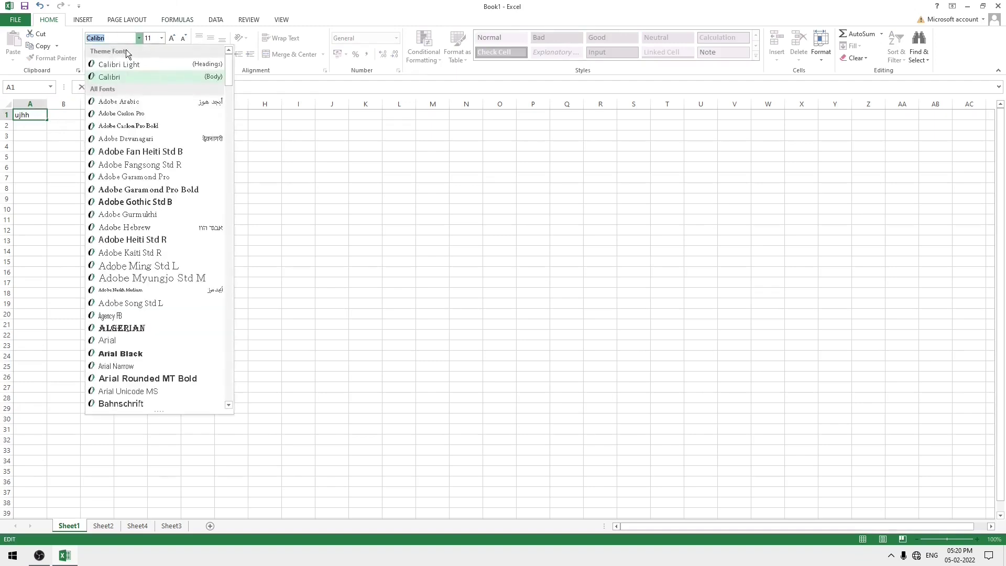
{"action": "left_click", "coordinate": [141, 240]}
{"action": "left_click", "coordinate": [94, 54]}
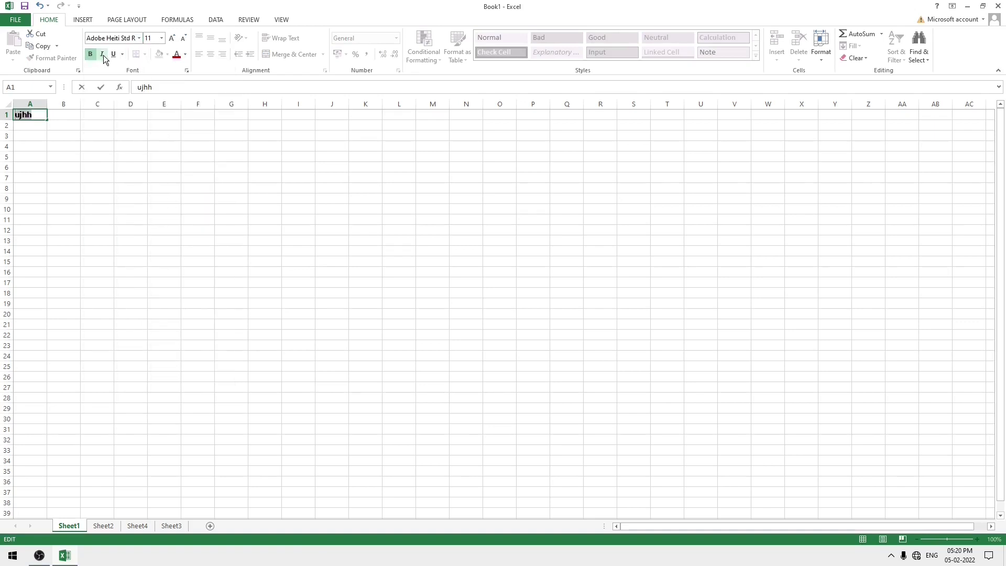
{"action": "left_click", "coordinate": [103, 55]}
{"action": "left_click", "coordinate": [111, 55]}
{"action": "left_click", "coordinate": [122, 54]}
{"action": "left_click", "coordinate": [131, 85]}
{"action": "left_click", "coordinate": [118, 143]}
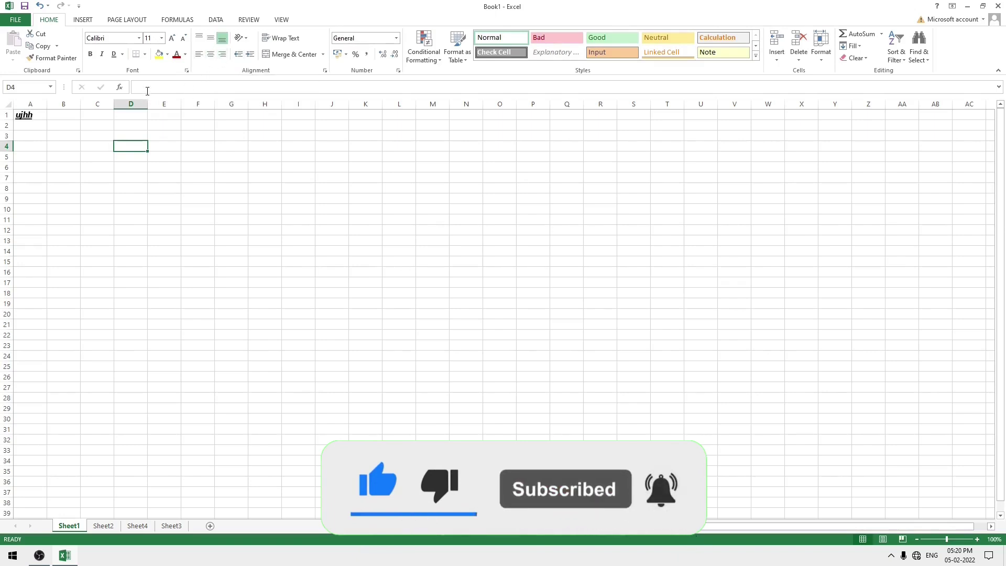
- Set A1's alignment to center, then left, and finally right
{"action": "left_click", "coordinate": [30, 117]}
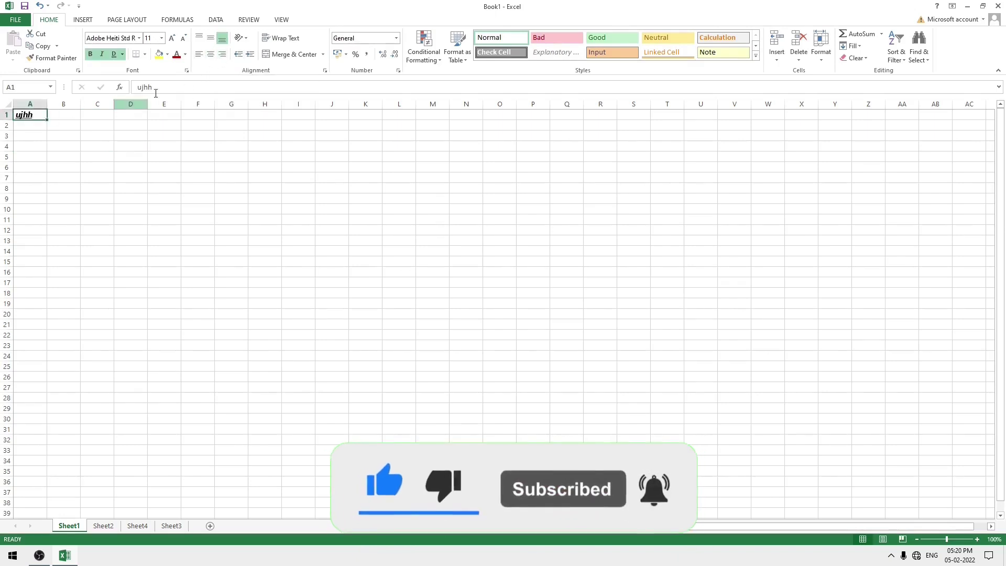
{"action": "left_click", "coordinate": [212, 58]}
{"action": "left_click", "coordinate": [196, 56]}
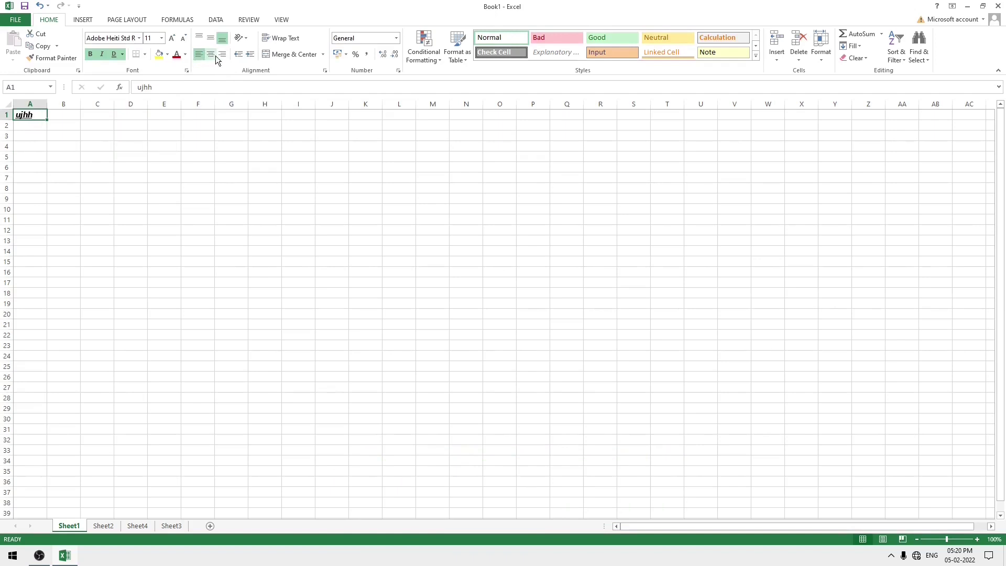
{"action": "left_click", "coordinate": [224, 55]}
- Select C2 and shift the selection left and right between neighbouring cells
{"action": "left_click", "coordinate": [101, 124]}
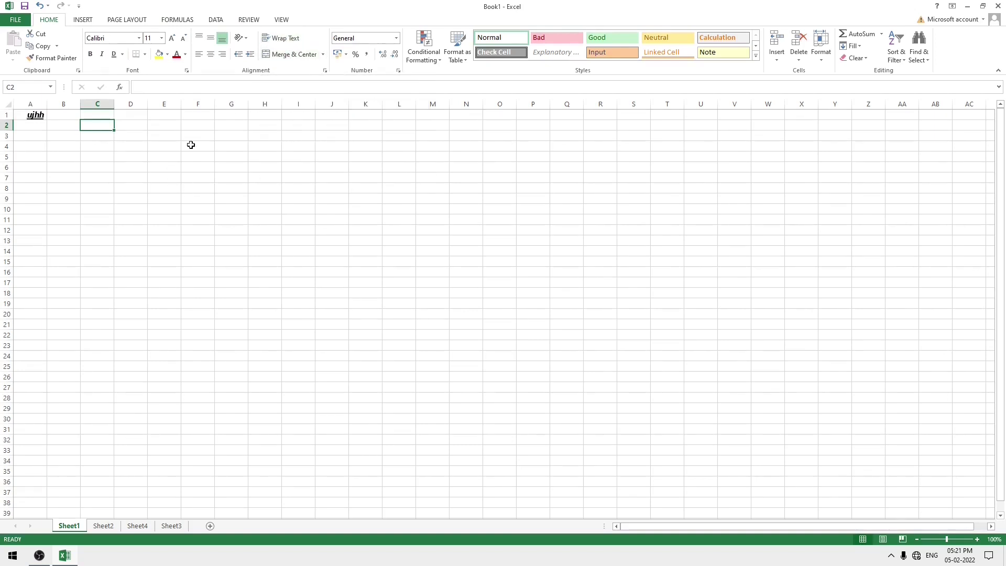
{"action": "key", "text": "Left"}
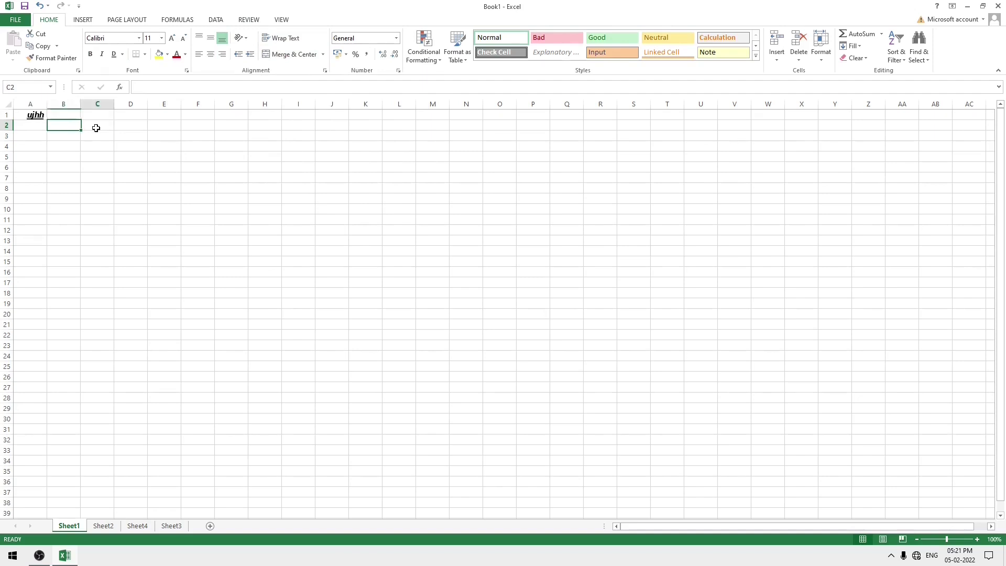
{"action": "key", "text": "Right"}
{"action": "key", "text": "Right"}
{"action": "key", "text": "Left"}
{"action": "key", "text": "Right"}
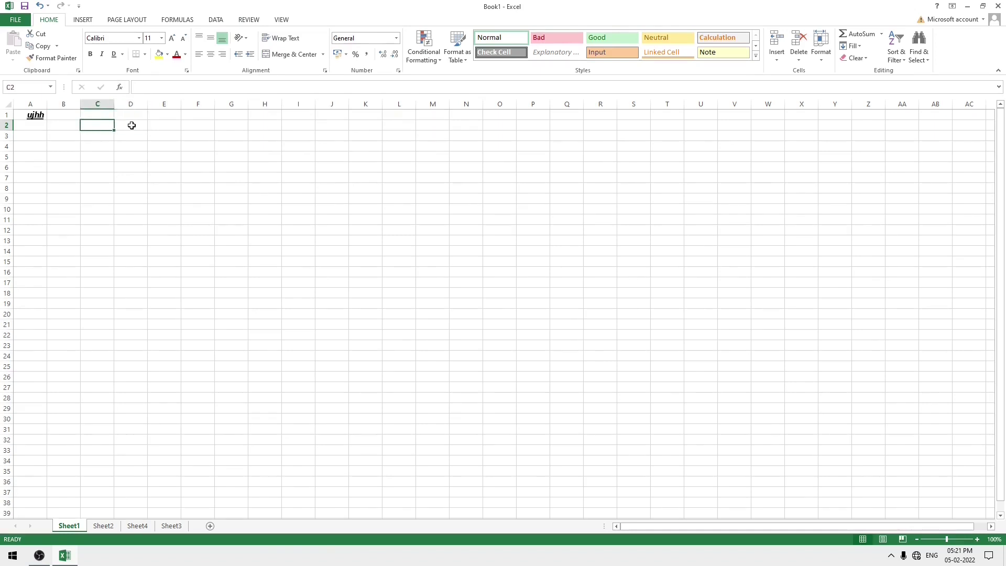
{"action": "key", "text": "Right"}
- Merge and centre C2:D2 into one cell, then check it by selecting nearby cells
{"action": "left_click_drag", "start_coordinate": [100, 127], "coordinate": [116, 122]}
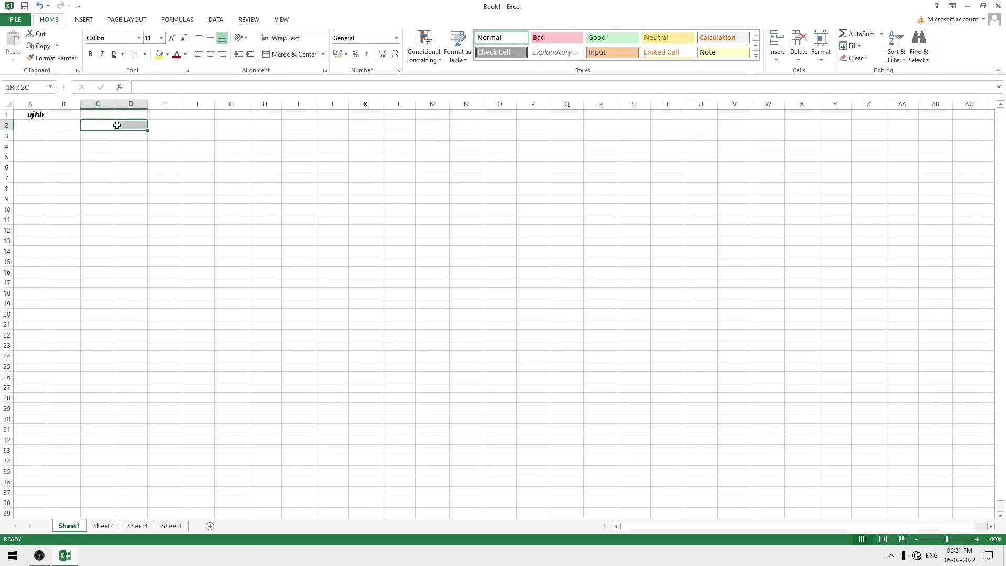
{"action": "left_click", "coordinate": [297, 56]}
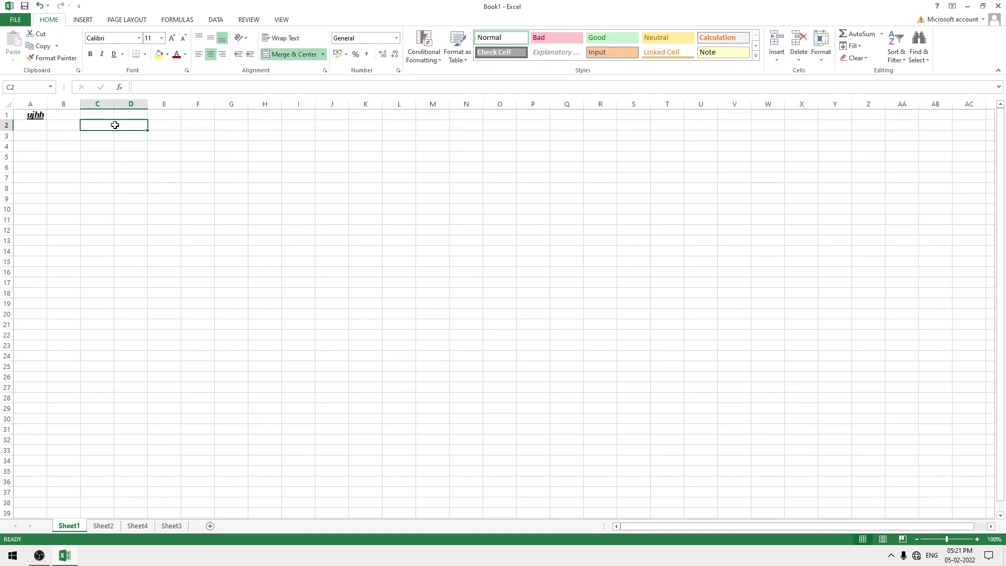
{"action": "left_click", "coordinate": [177, 148]}
{"action": "left_click", "coordinate": [108, 126]}
{"action": "left_click", "coordinate": [101, 113]}
{"action": "left_click", "coordinate": [121, 115]}
{"action": "left_click", "coordinate": [114, 130]}
- Enter 85 in F2 and 66 in G2
{"action": "left_click", "coordinate": [267, 135]}
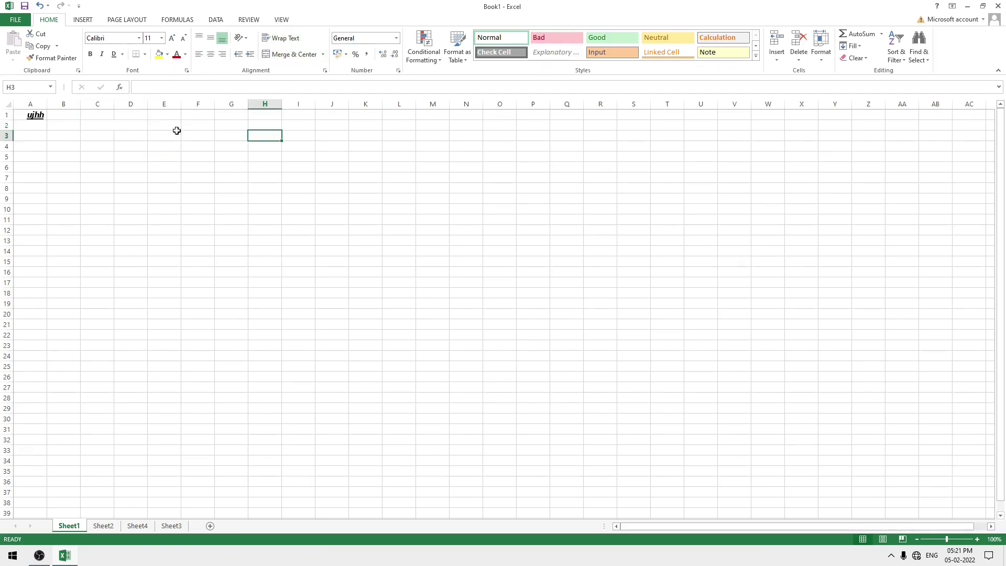
{"action": "left_click", "coordinate": [198, 125]}
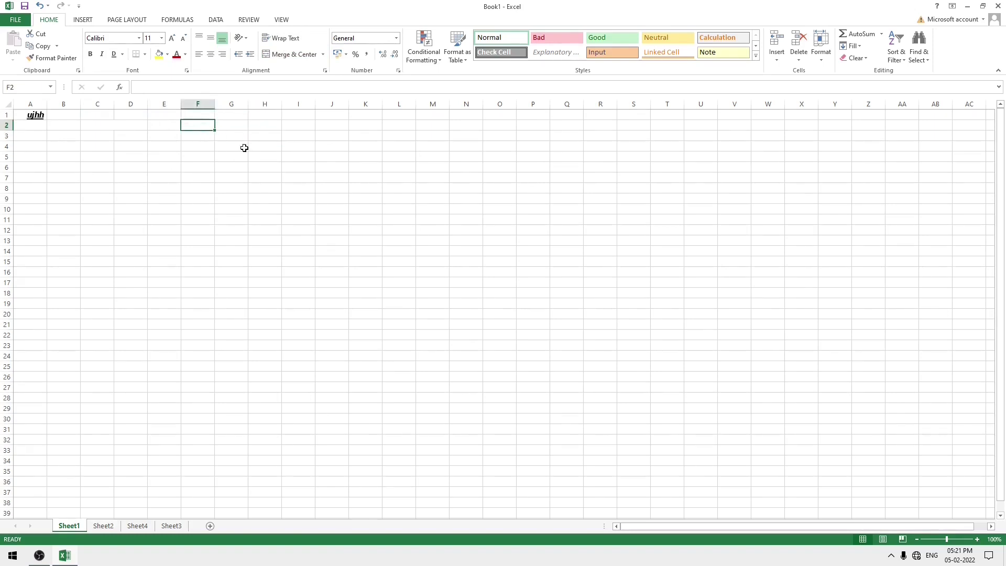
{"action": "type", "text": "85"}
{"action": "left_click", "coordinate": [233, 125]}
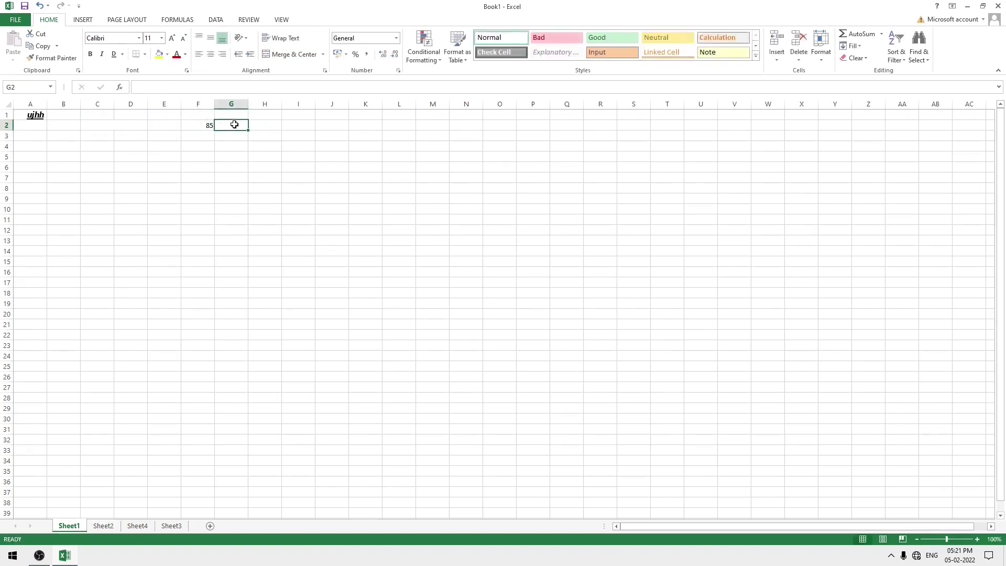
{"action": "type", "text": "66"}
{"action": "left_click", "coordinate": [255, 125]}
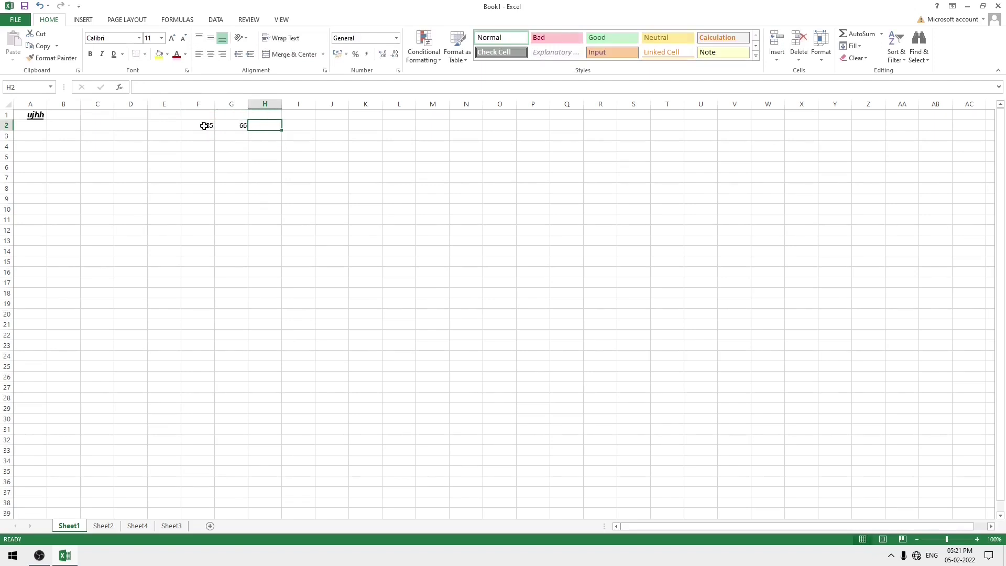
- Apply an arrow icon set to F2:G2 through Quick Analysis formatting
{"action": "left_click_drag", "start_coordinate": [204, 125], "coordinate": [223, 125]}
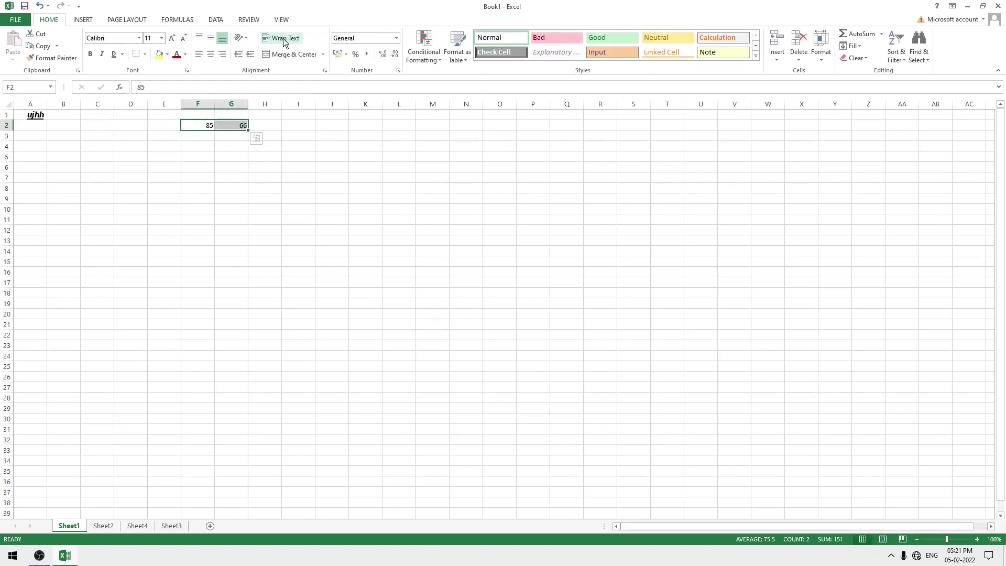
{"action": "left_click", "coordinate": [257, 141]}
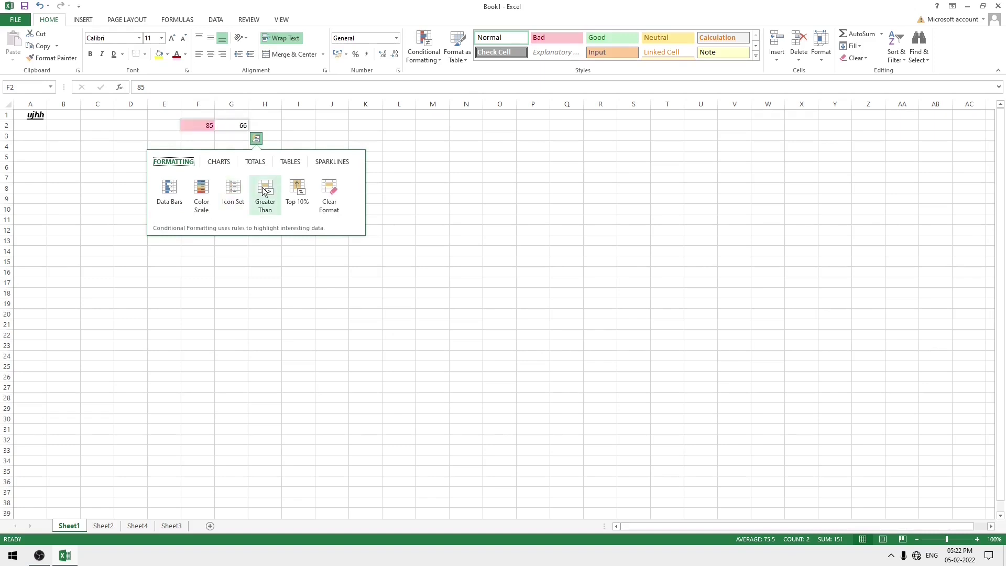
{"action": "left_click", "coordinate": [222, 162]}
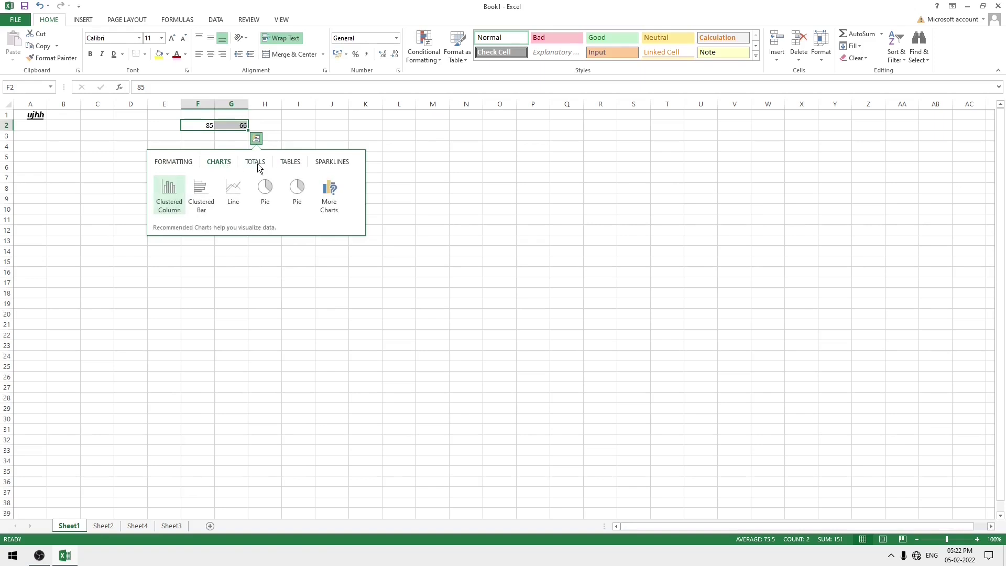
{"action": "left_click", "coordinate": [175, 162]}
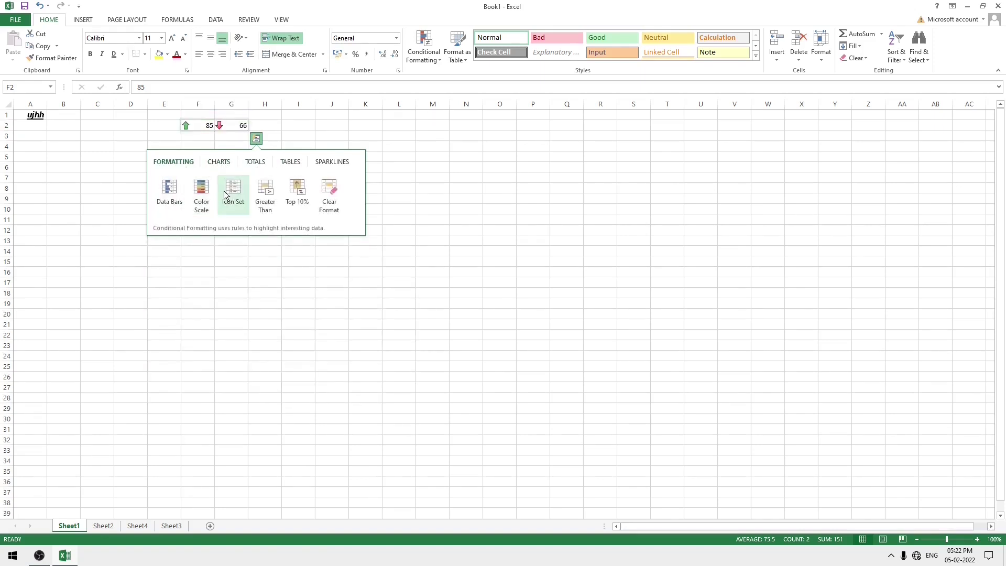
{"action": "left_click", "coordinate": [224, 190]}
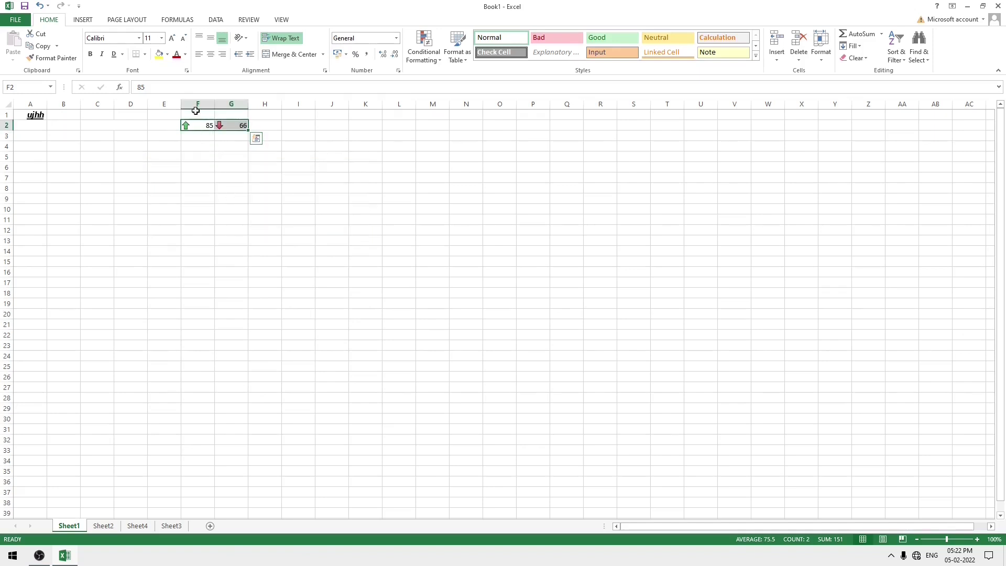
{"action": "left_click", "coordinate": [332, 136]}
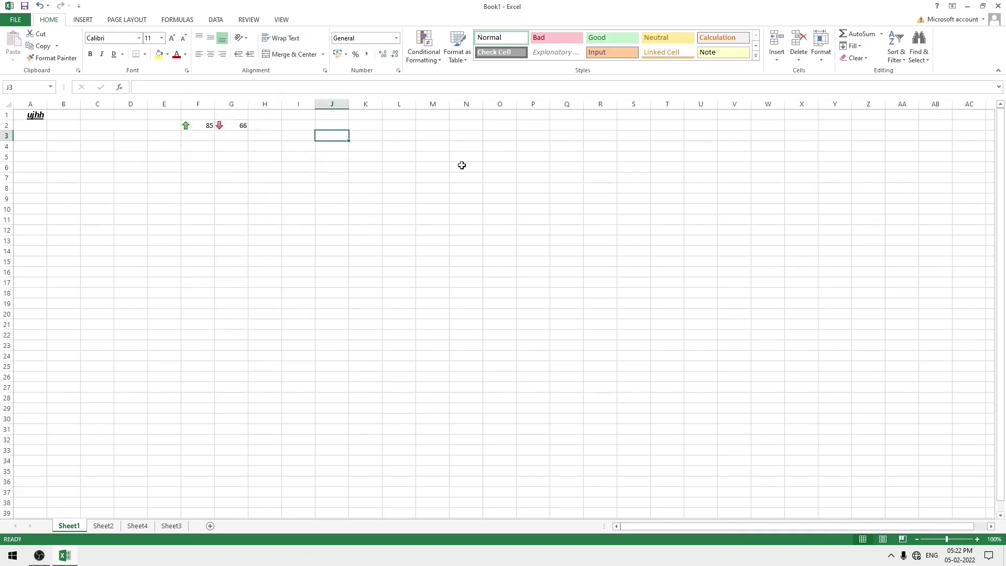
- Enter 6 in J3 and format it as Accounting, shown as ₹ 6.00
{"action": "left_click", "coordinate": [397, 38]}
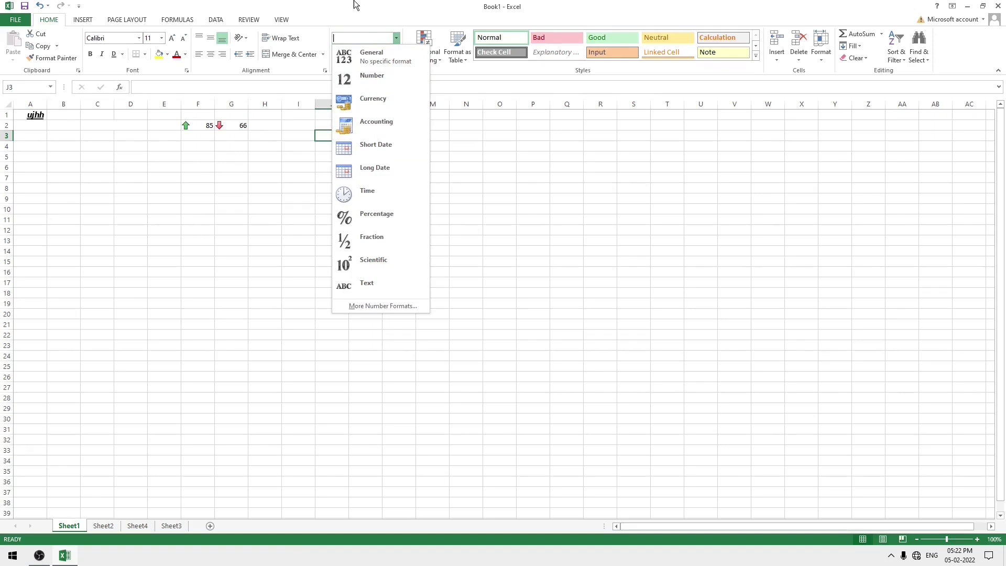
{"action": "left_click", "coordinate": [254, 177]}
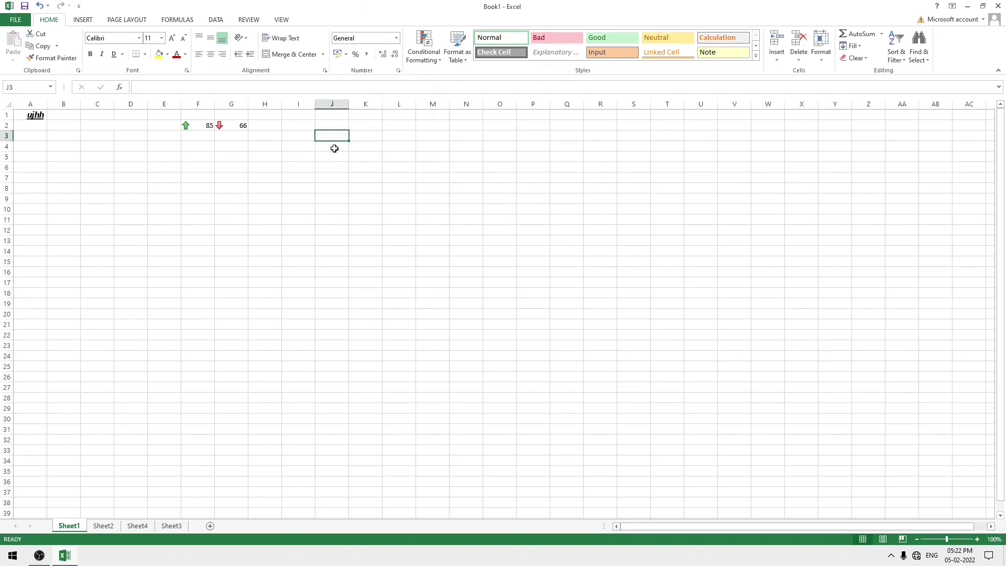
{"action": "type", "text": "6"}
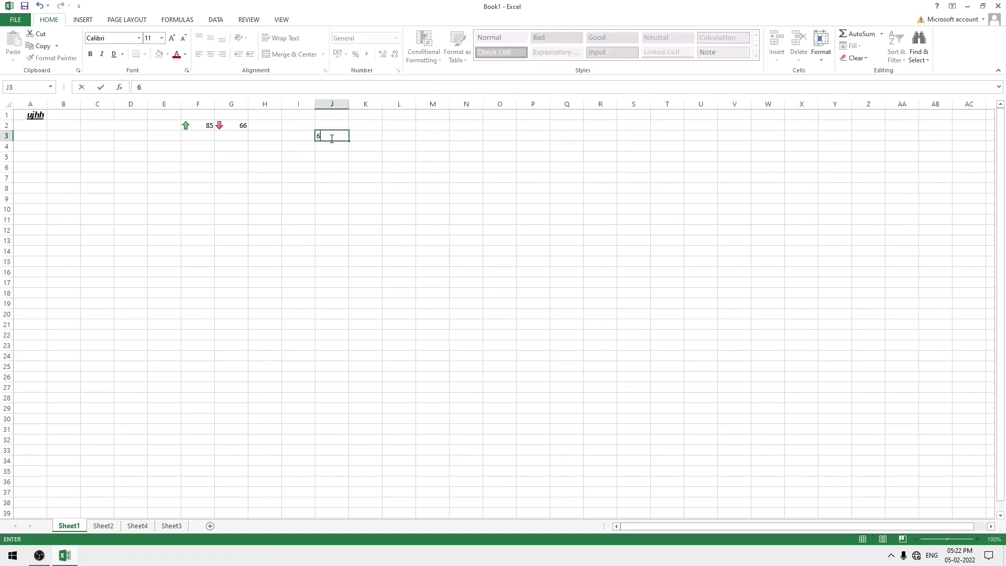
{"action": "left_click", "coordinate": [374, 171]}
{"action": "left_click", "coordinate": [337, 139]}
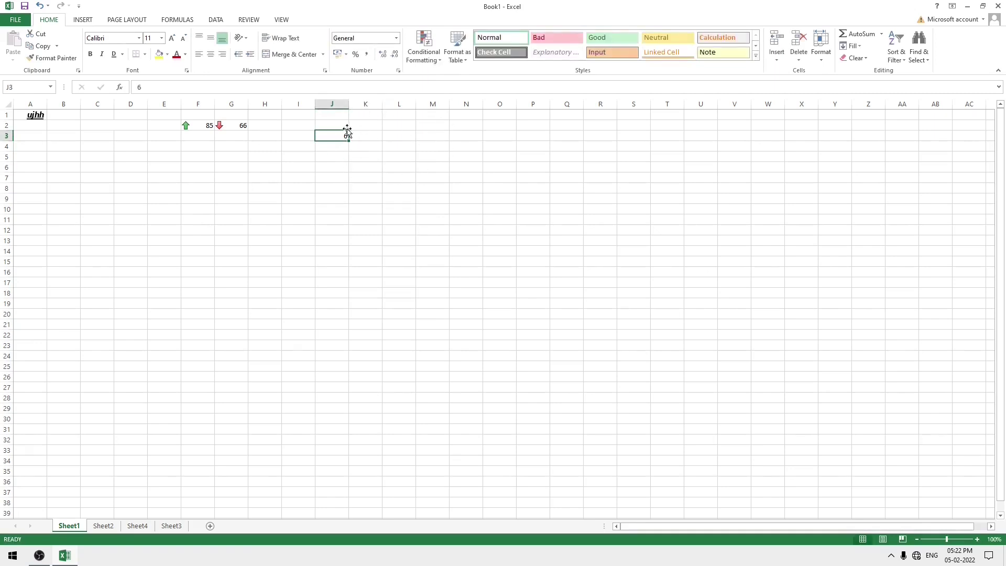
{"action": "left_click", "coordinate": [396, 38]}
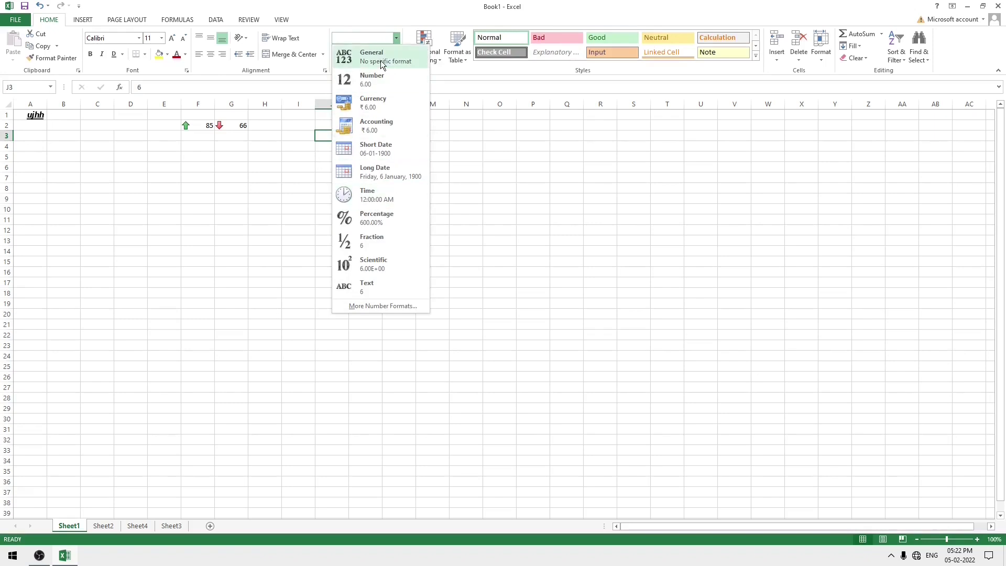
{"action": "left_click", "coordinate": [386, 130]}
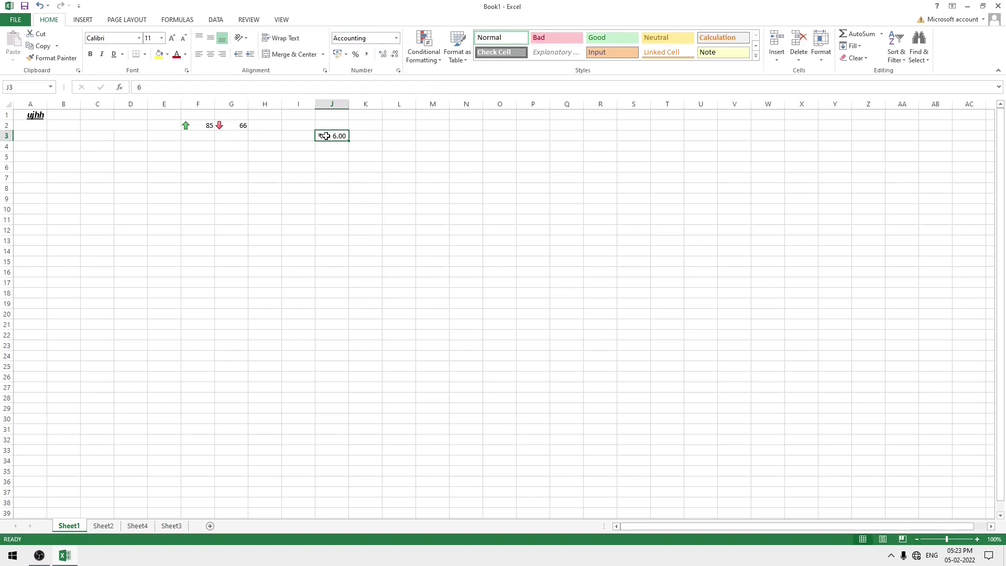
{"action": "left_click", "coordinate": [369, 135]}
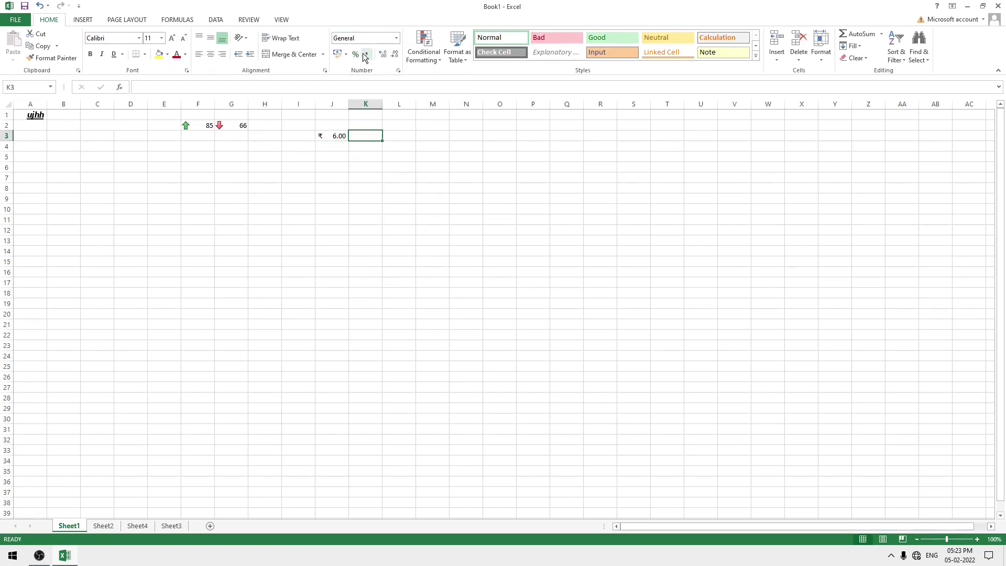
- Apply a directional icon-set conditional format to the range F1:J7
{"action": "left_click", "coordinate": [346, 54]}
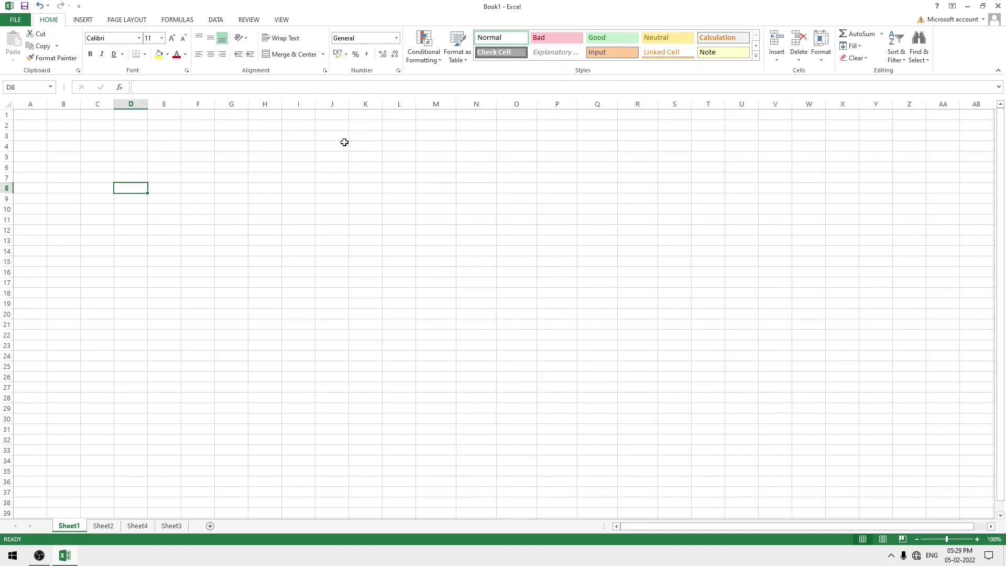
{"action": "left_click", "coordinate": [204, 149]}
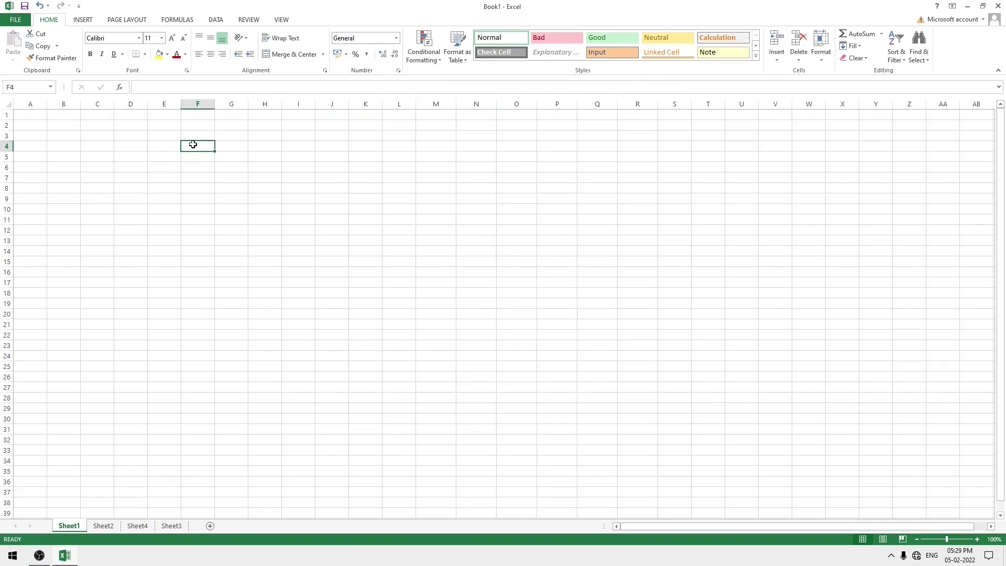
{"action": "left_click_drag", "start_coordinate": [191, 117], "coordinate": [331, 177]}
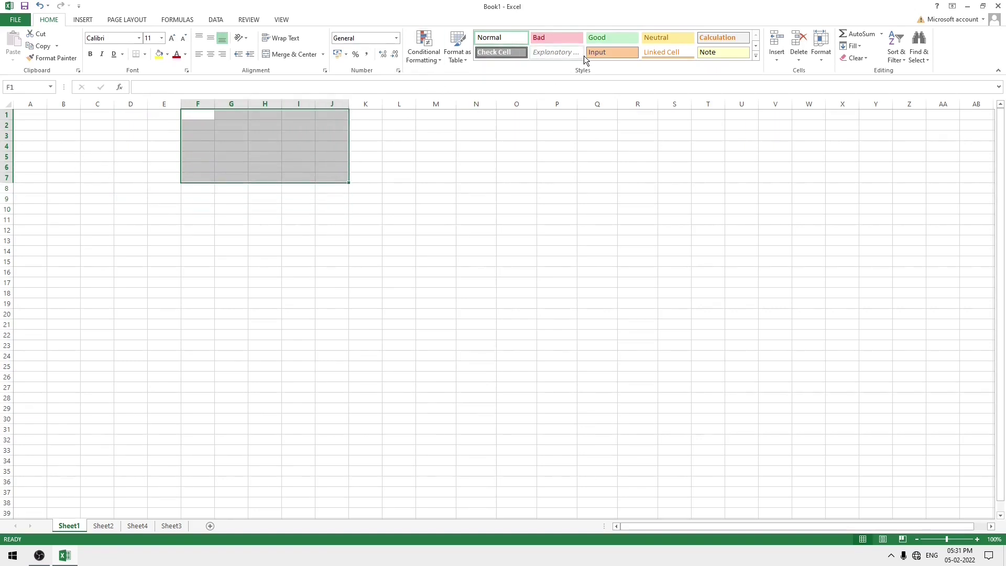
{"action": "left_click", "coordinate": [431, 59]}
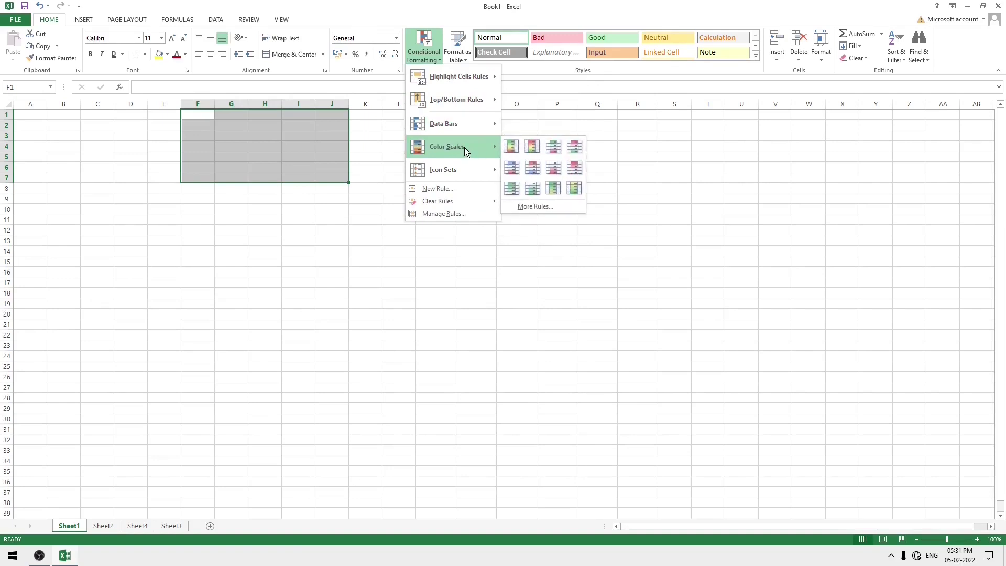
{"action": "mouse_move", "coordinate": [442, 170]}
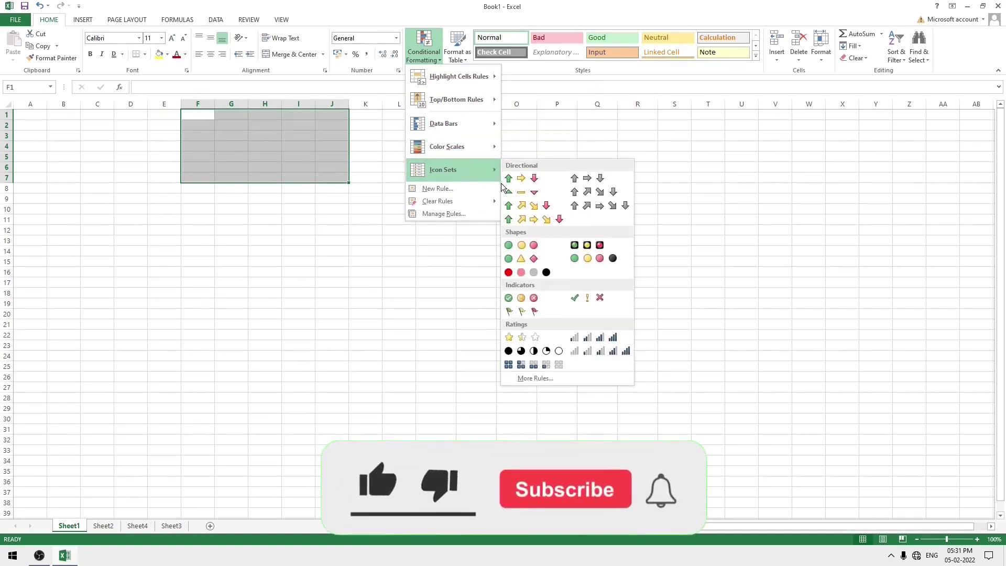
{"action": "left_click", "coordinate": [527, 205]}
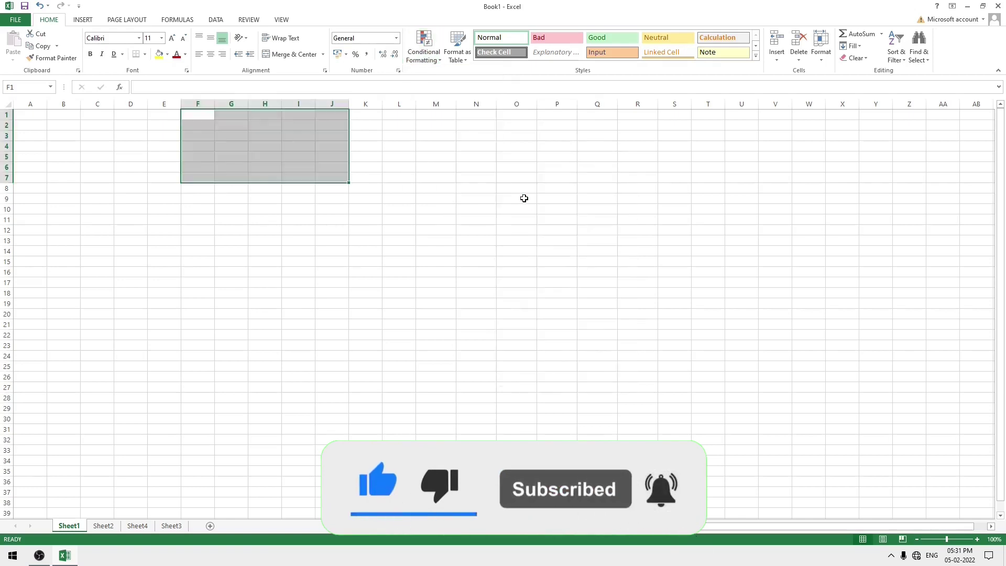
{"action": "left_click", "coordinate": [205, 113]}
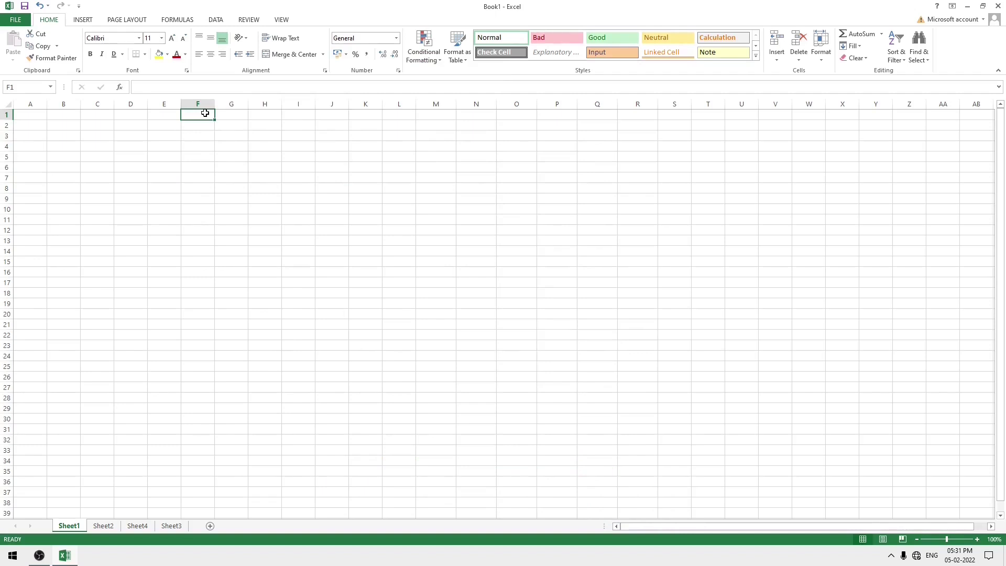
- Enter 5, 6, 4 across F1:H1 and 9, 6, 5 across F2:H2
{"action": "type", "text": "5"}
{"action": "key", "text": "Tab"}
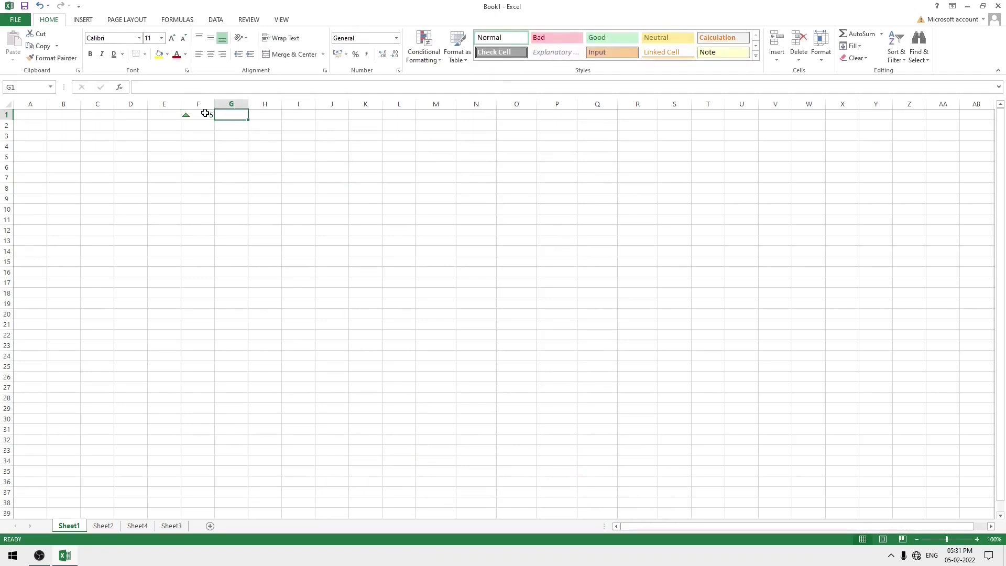
{"action": "type", "text": "6"}
{"action": "key", "text": "Tab"}
{"action": "type", "text": "4"}
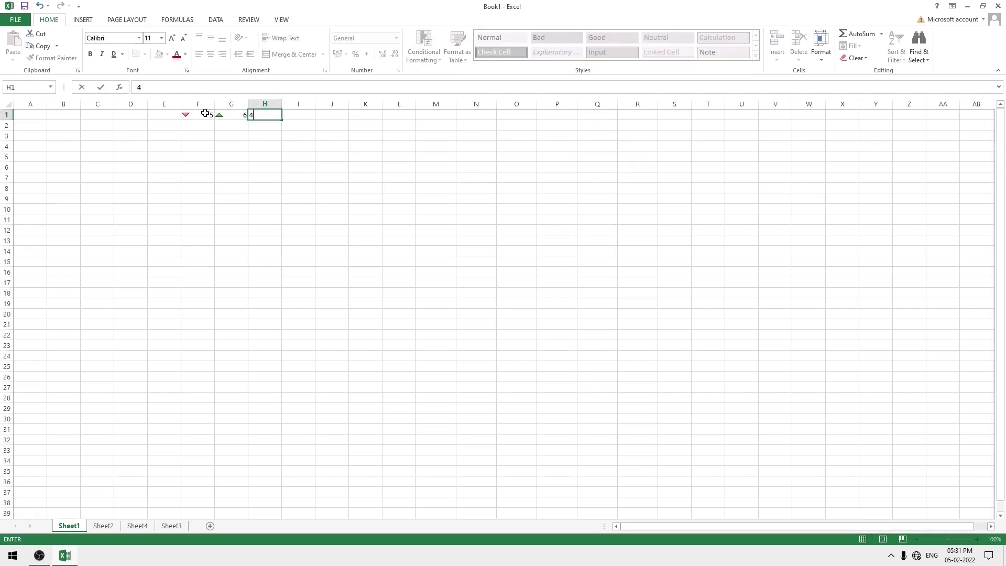
{"action": "key", "text": "Return"}
{"action": "type", "text": "5"}
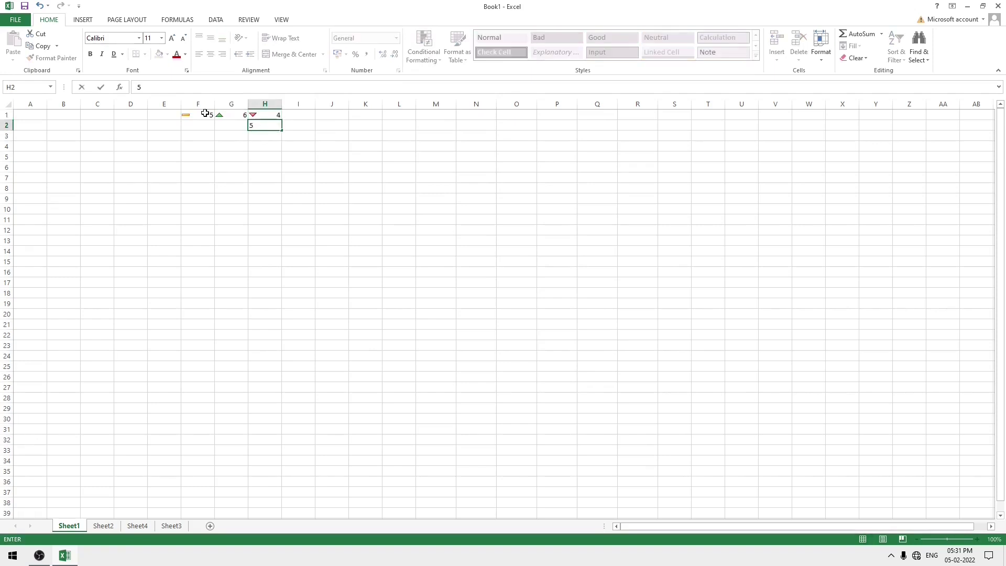
{"action": "key", "text": "Left"}
{"action": "type", "text": "6"}
{"action": "key", "text": "Left"}
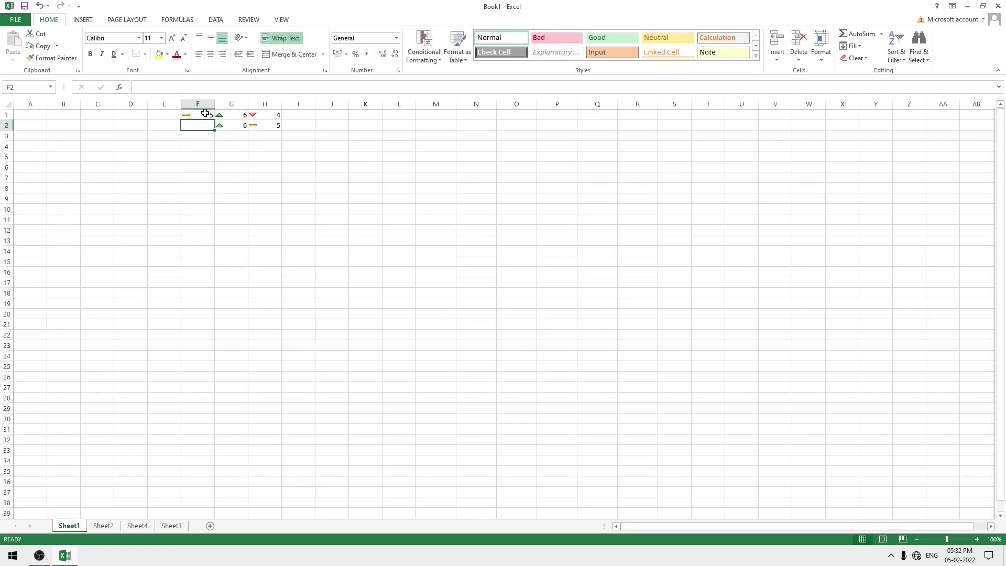
{"action": "type", "text": "9"}
{"action": "key", "text": "Right"}
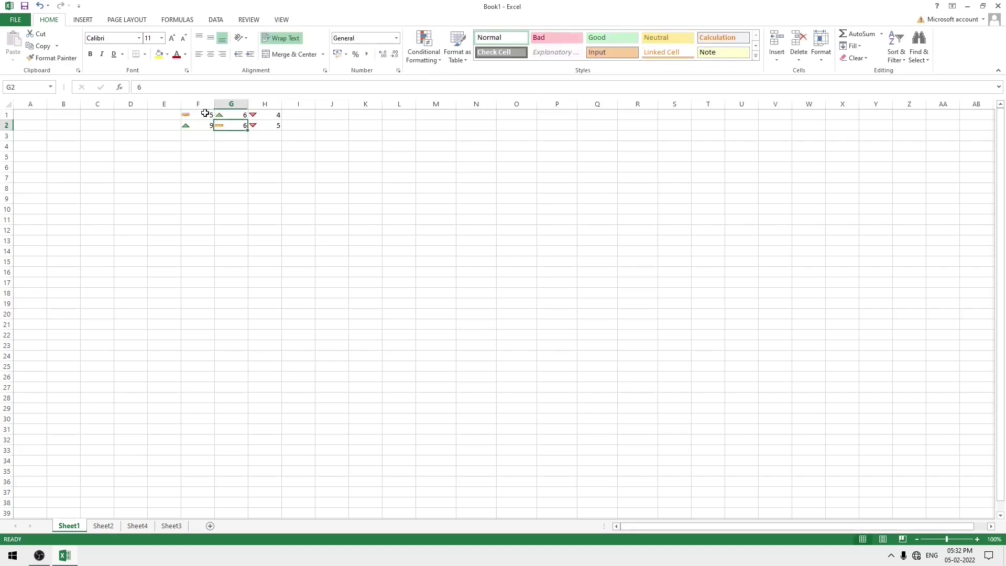
{"action": "key", "text": "Down"}
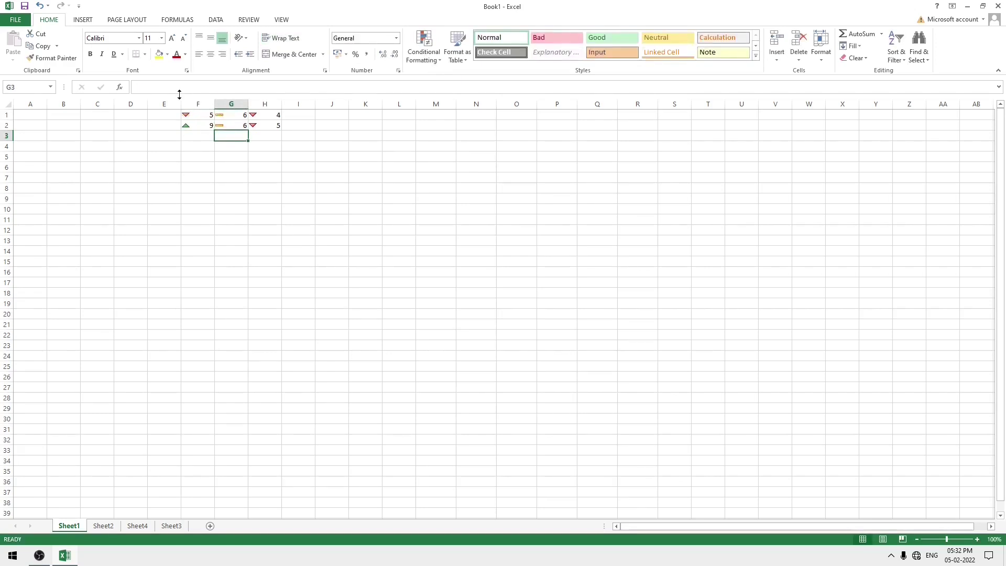
- Add 65 in I1, the only value flagged with an up arrow
{"action": "left_click", "coordinate": [206, 115]}
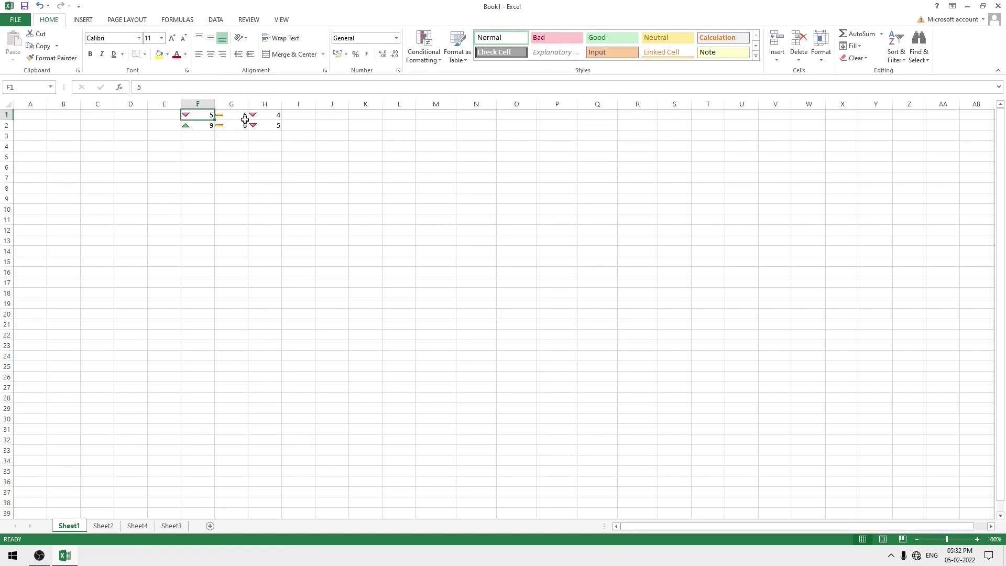
{"action": "left_click", "coordinate": [300, 118]}
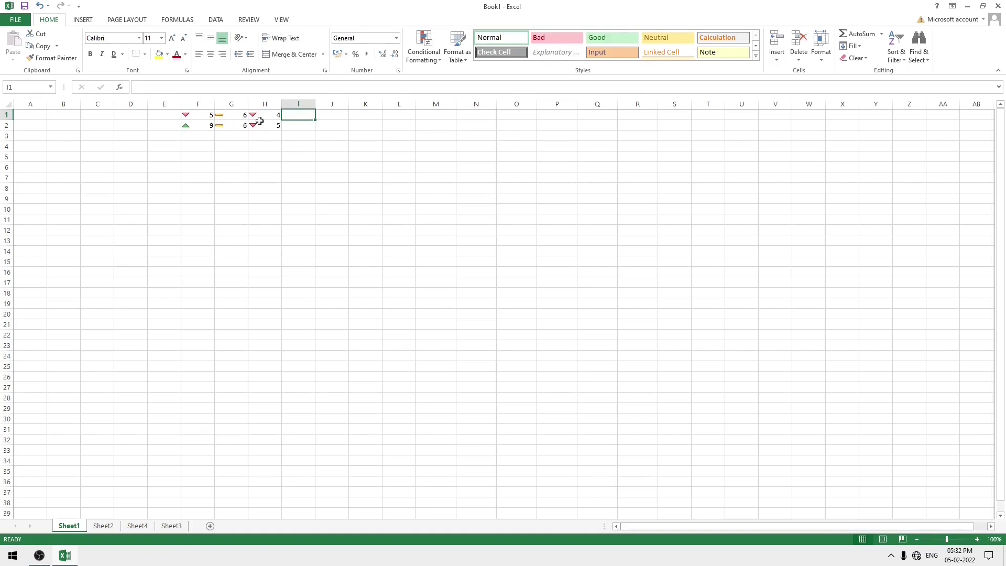
{"action": "type", "text": "65"}
{"action": "key", "text": "Return"}
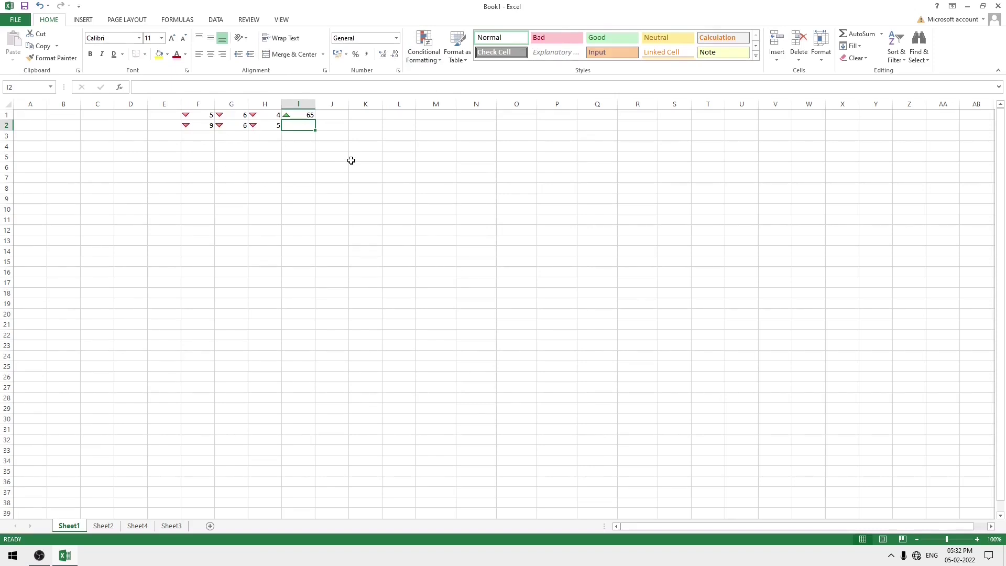
{"action": "left_click", "coordinate": [419, 122]}
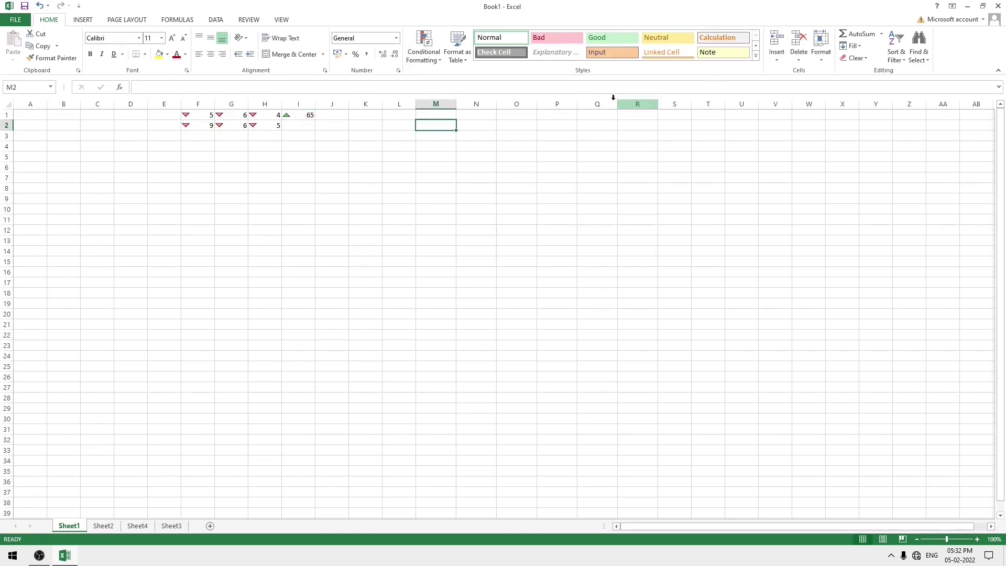
- Format N1:Q9 as a dark blue banded table with headers Column1 to Column4
{"action": "left_click", "coordinate": [466, 59]}
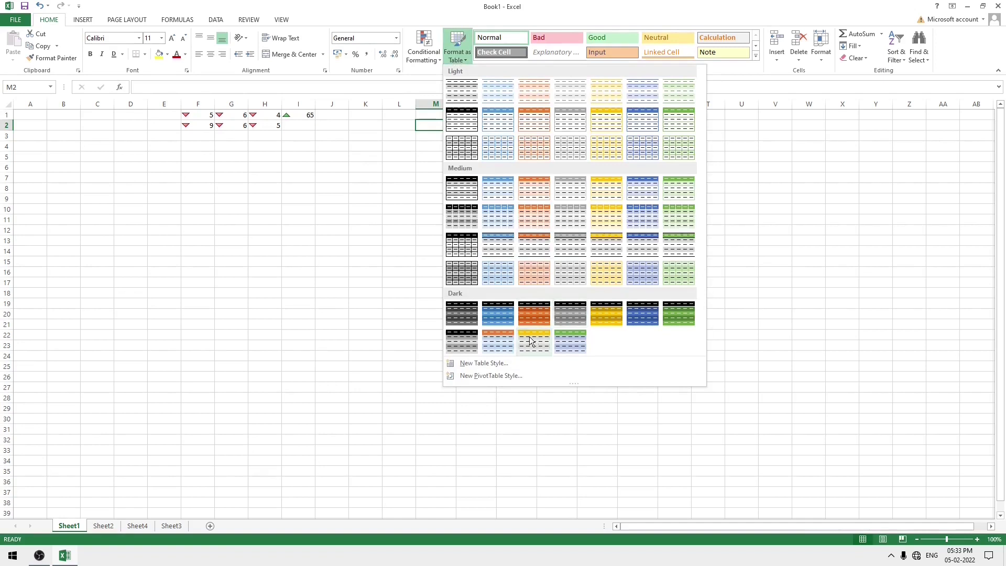
{"action": "left_click", "coordinate": [499, 315]}
{"action": "left_click", "coordinate": [498, 168]}
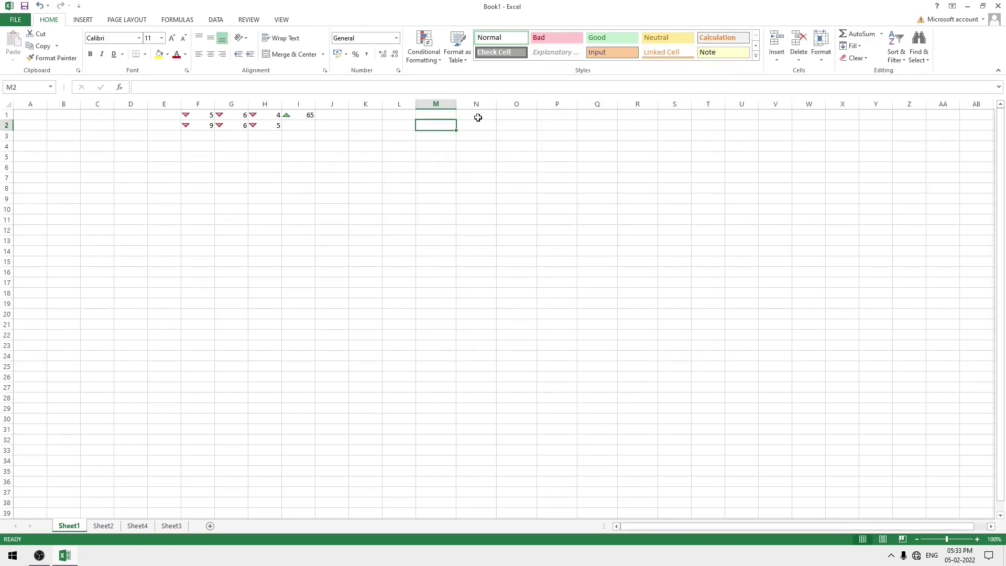
{"action": "left_click_drag", "start_coordinate": [476, 117], "coordinate": [595, 194]}
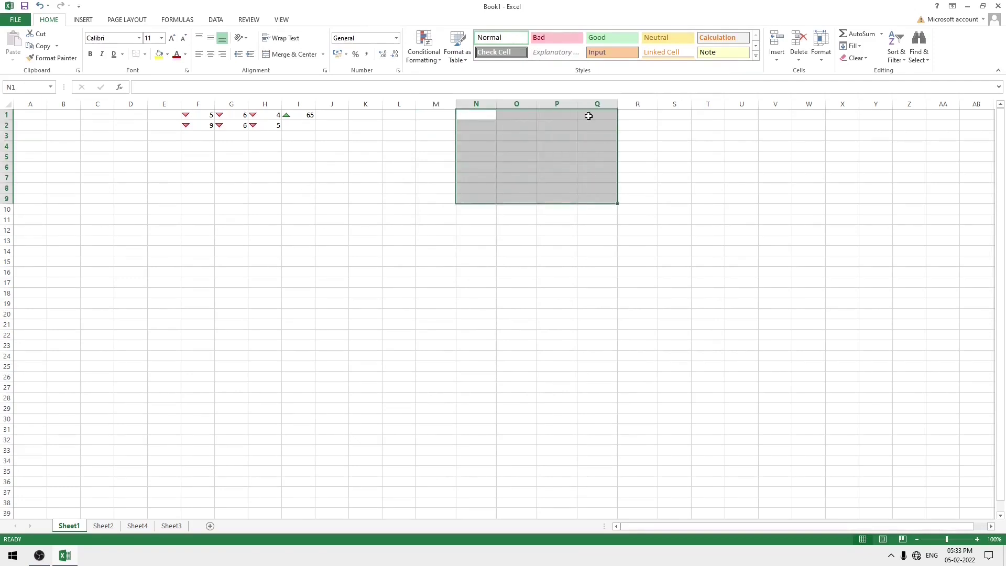
{"action": "left_click", "coordinate": [465, 59]}
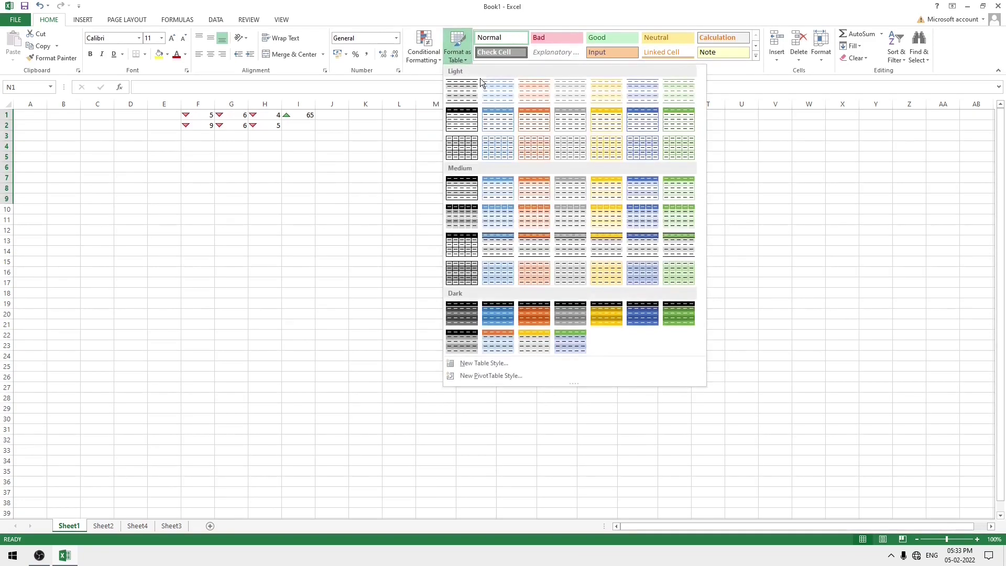
{"action": "left_click", "coordinate": [649, 312]}
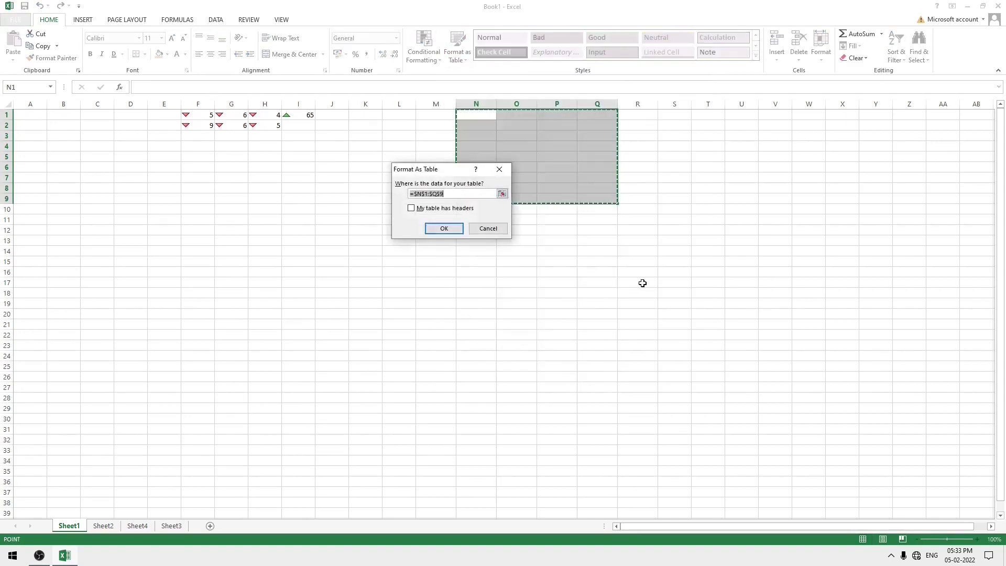
{"action": "left_click", "coordinate": [453, 231]}
{"action": "left_click", "coordinate": [661, 219]}
{"action": "left_click_drag", "start_coordinate": [472, 122], "coordinate": [546, 128]}
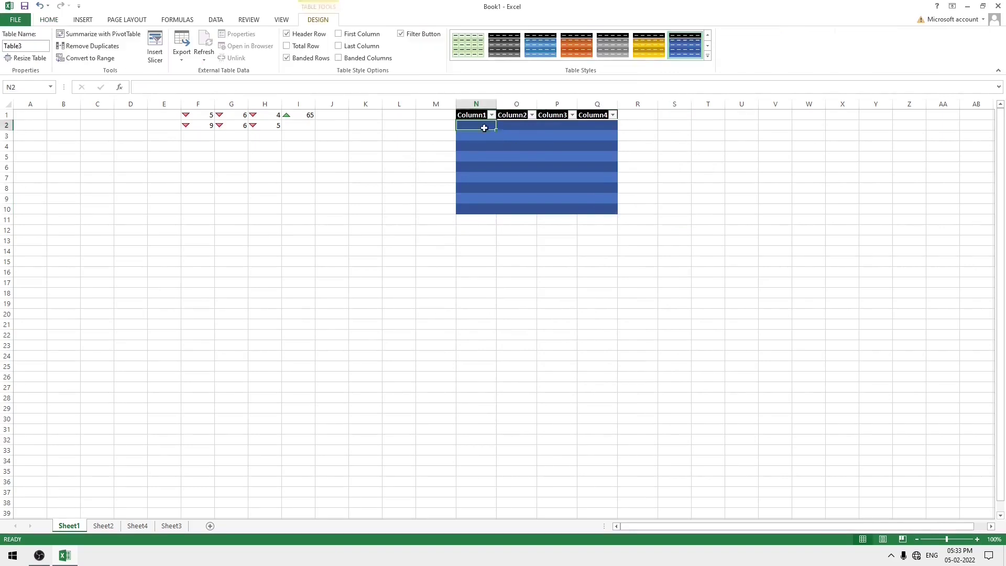
{"action": "left_click", "coordinate": [665, 156]}
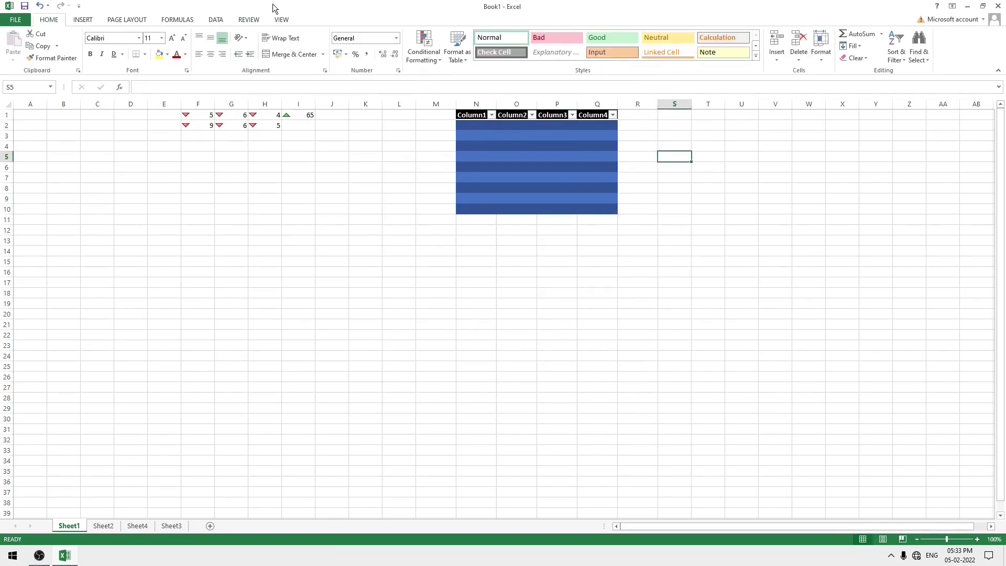
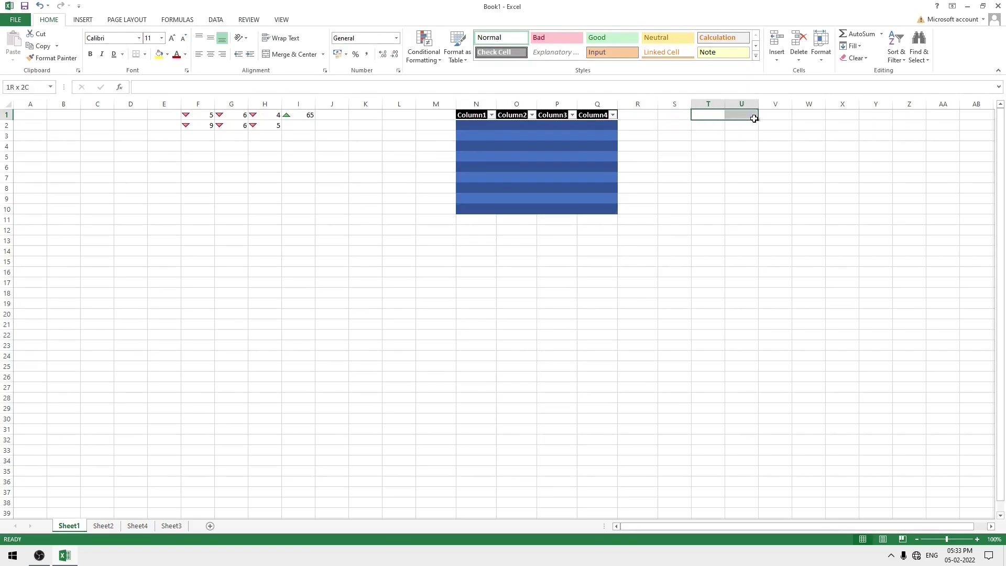
- Give cells T1:U1 the pink Bad style, then browse the full Cell Styles gallery without applying another
{"action": "left_click_drag", "start_coordinate": [755, 118], "coordinate": [755, 118]}
{"action": "left_click", "coordinate": [545, 36]}
{"action": "left_click", "coordinate": [782, 142]}
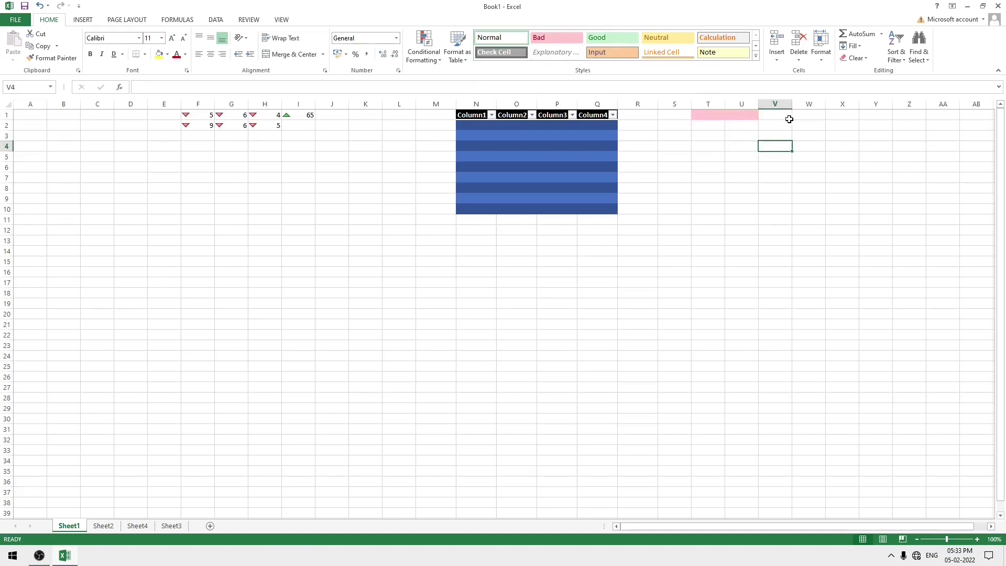
{"action": "left_click", "coordinate": [756, 55]}
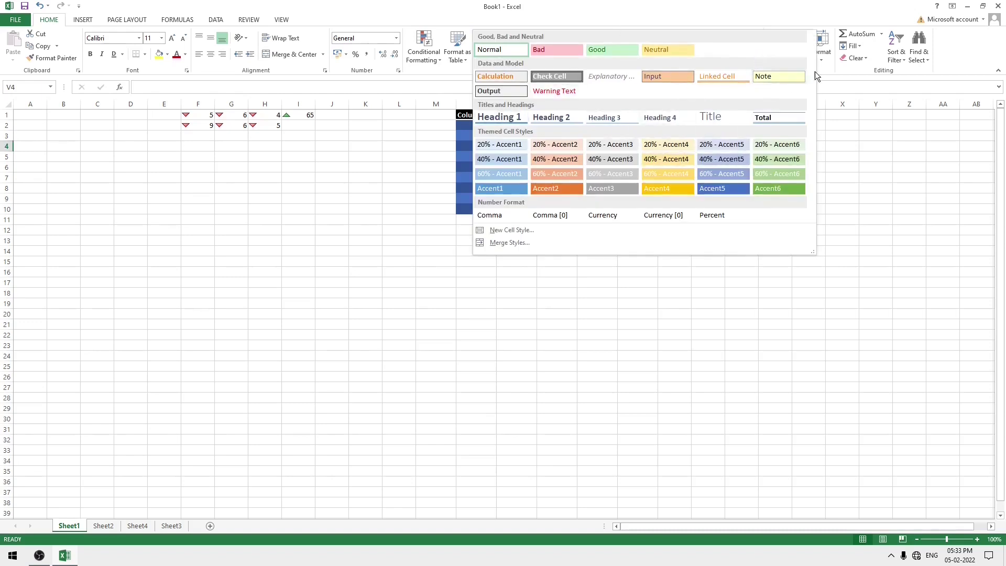
{"action": "left_click", "coordinate": [866, 180]}
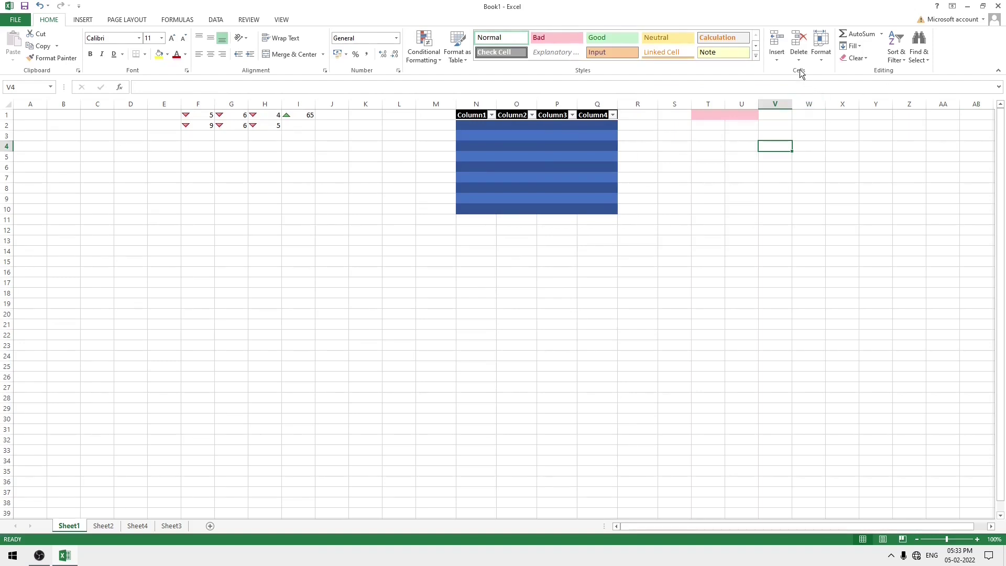
- Insert a new blank worksheet, Sheet5, then return to Sheet1
{"action": "left_click", "coordinate": [848, 140]}
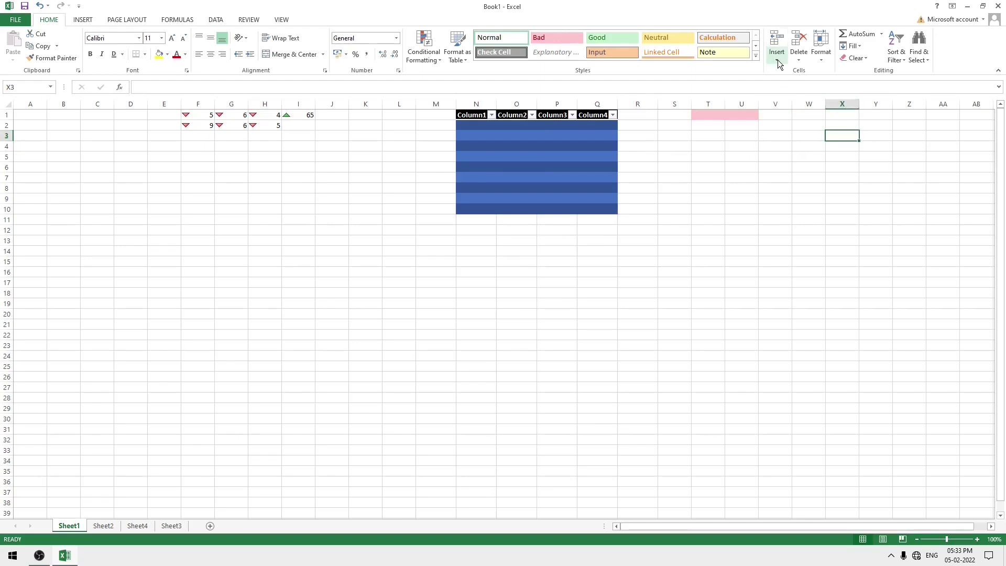
{"action": "left_click", "coordinate": [778, 61]}
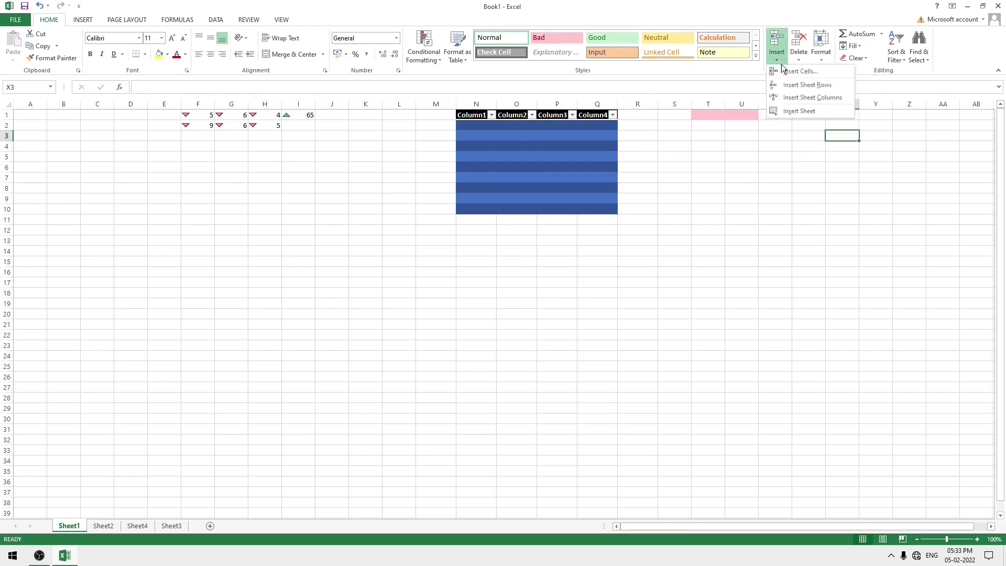
{"action": "left_click", "coordinate": [800, 112]}
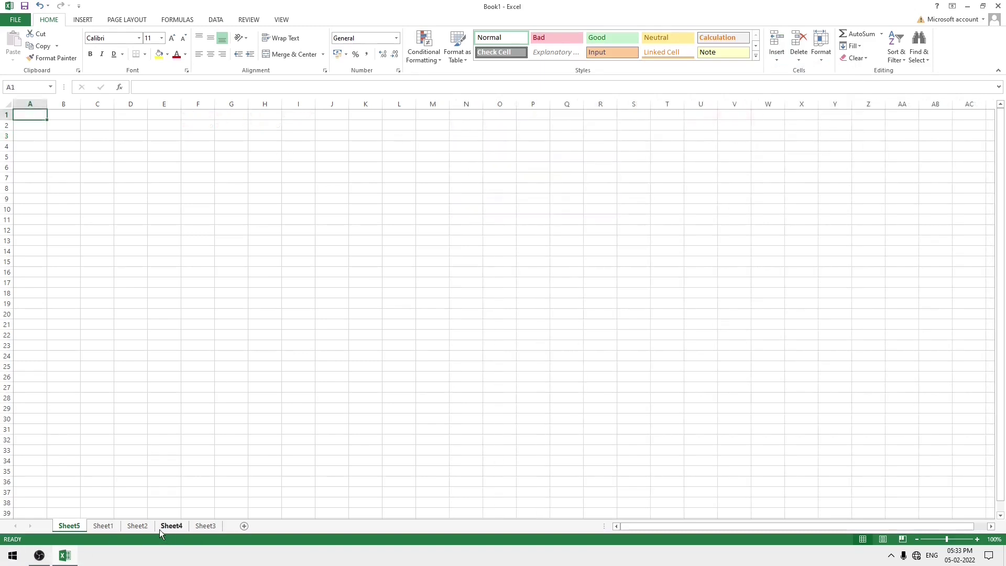
{"action": "left_click", "coordinate": [103, 527]}
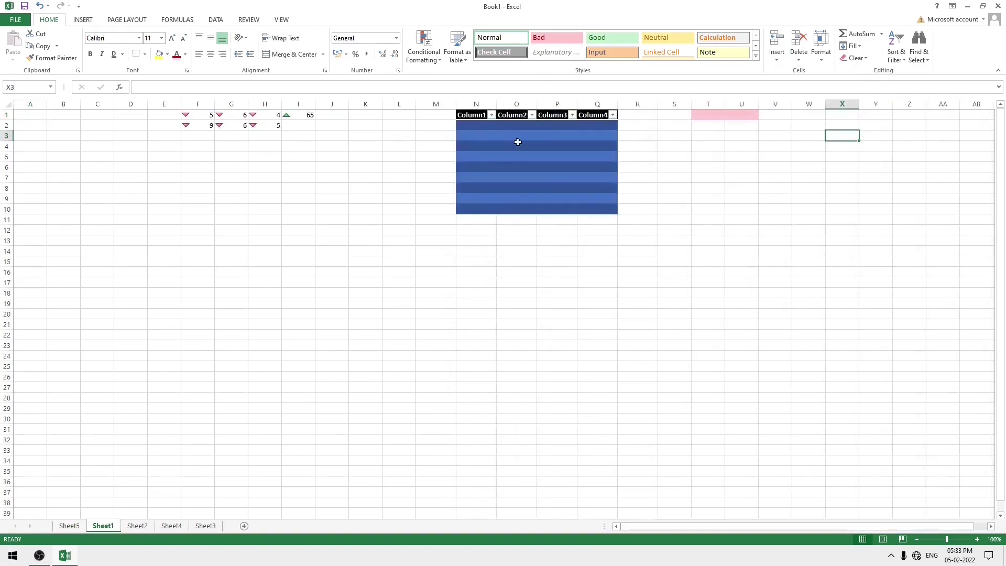
- Delete Sheet1's cells, removing the icon-set numbers, blue table and Bad-styled cells
{"action": "left_click", "coordinate": [800, 59]}
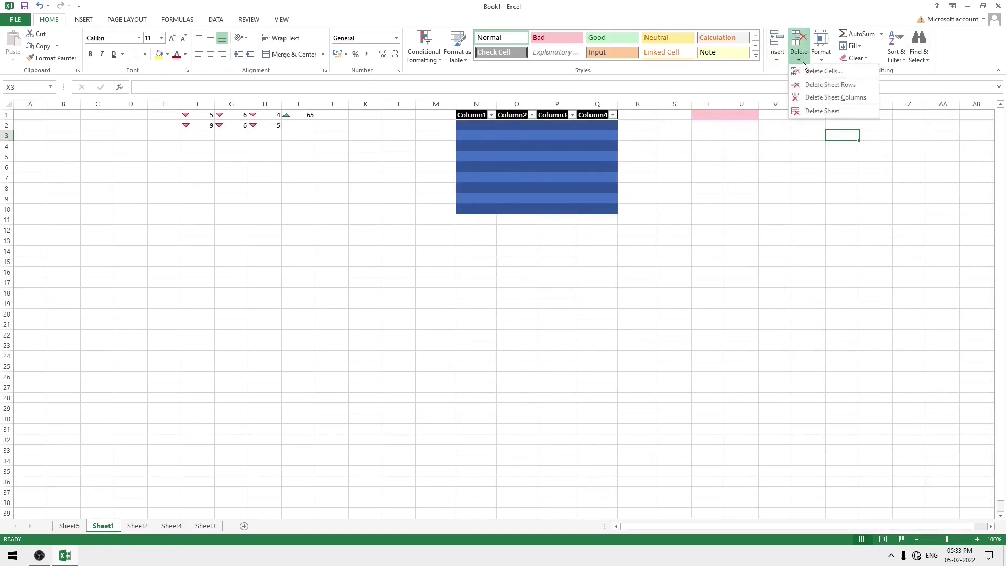
{"action": "left_click", "coordinate": [816, 70]}
{"action": "left_click", "coordinate": [429, 237]}
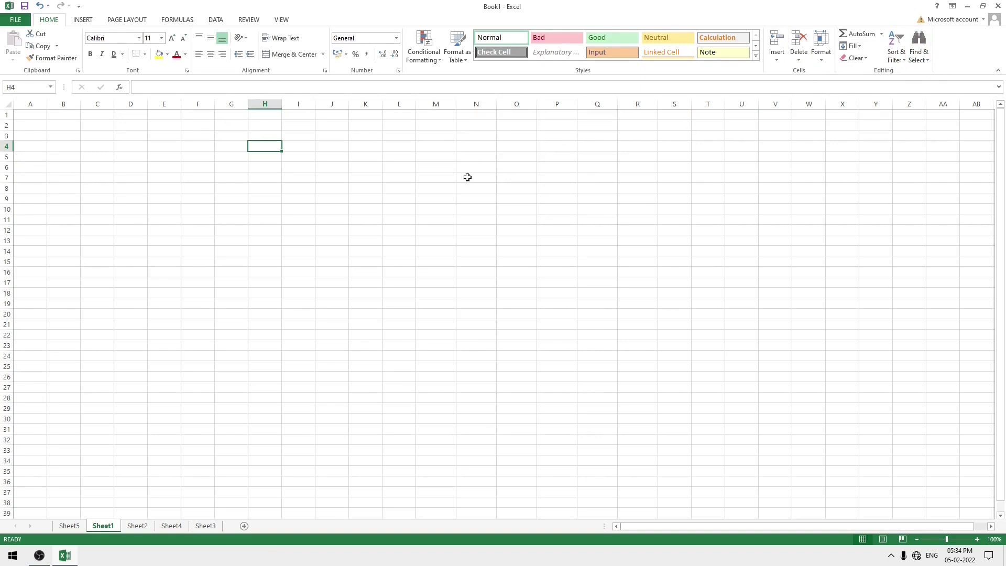
{"action": "left_click", "coordinate": [360, 158]}
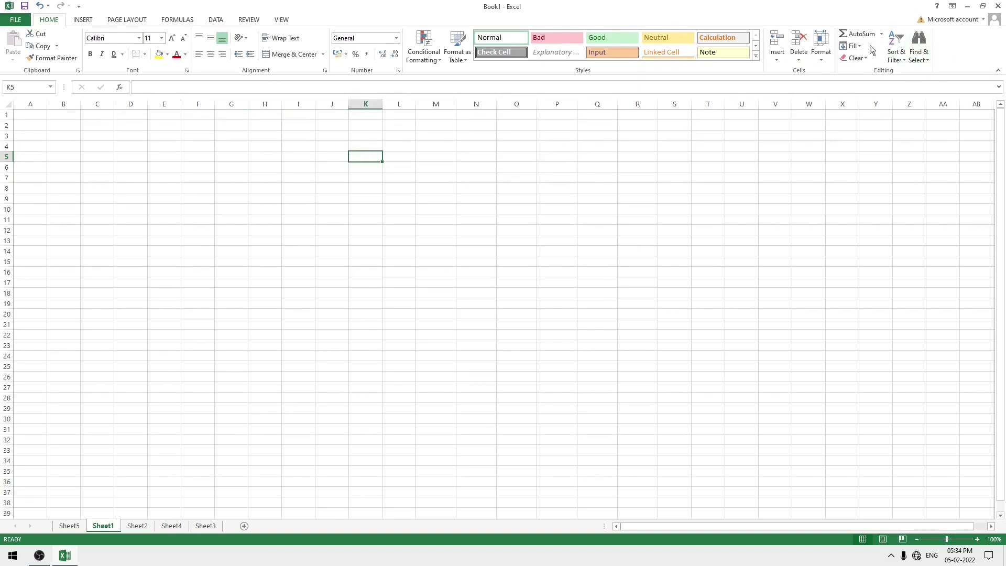
{"action": "key", "text": "Right"}
{"action": "key", "text": "Right"}
{"action": "key", "text": "Up"}
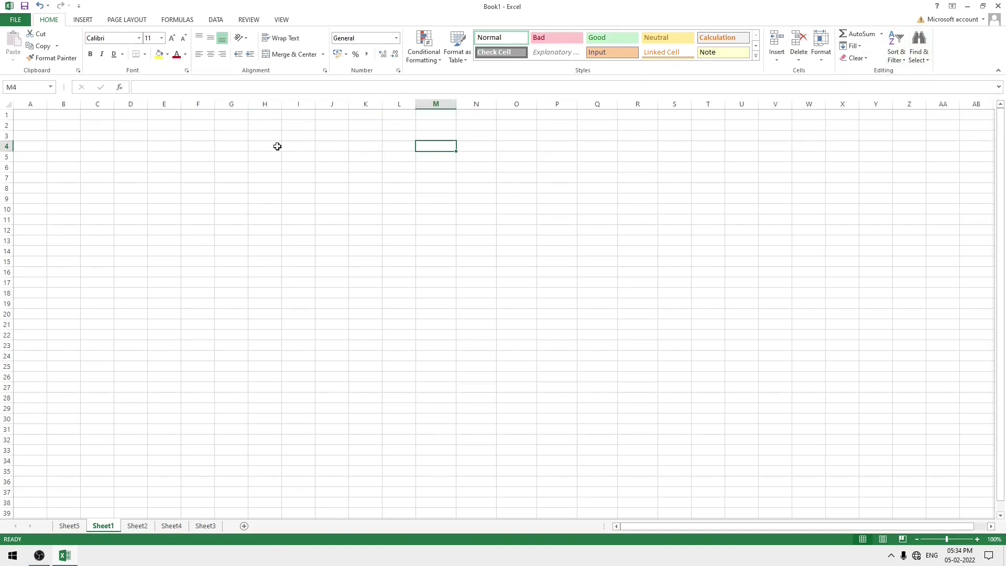
{"action": "left_click", "coordinate": [278, 147]}
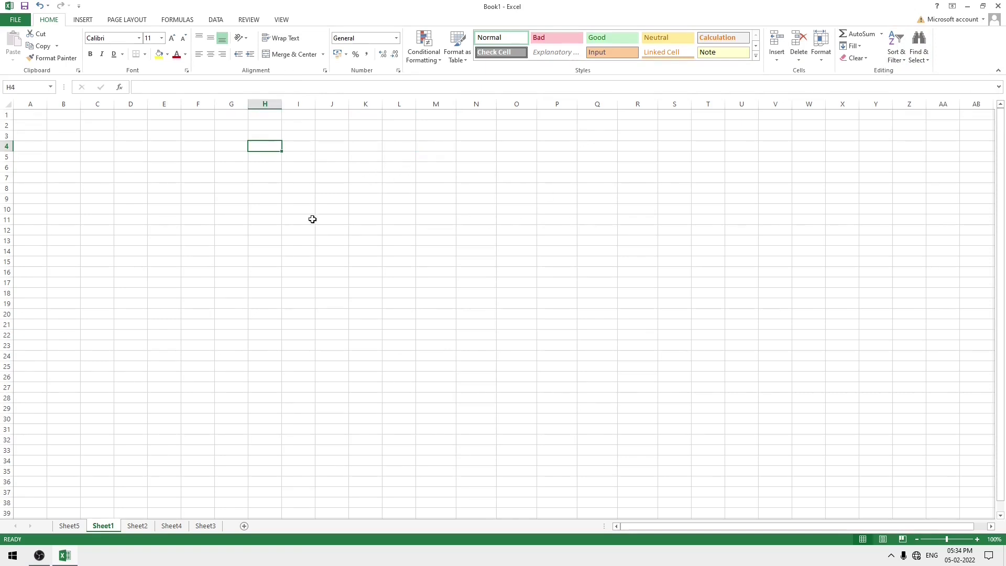
{"action": "left_click", "coordinate": [163, 115]}
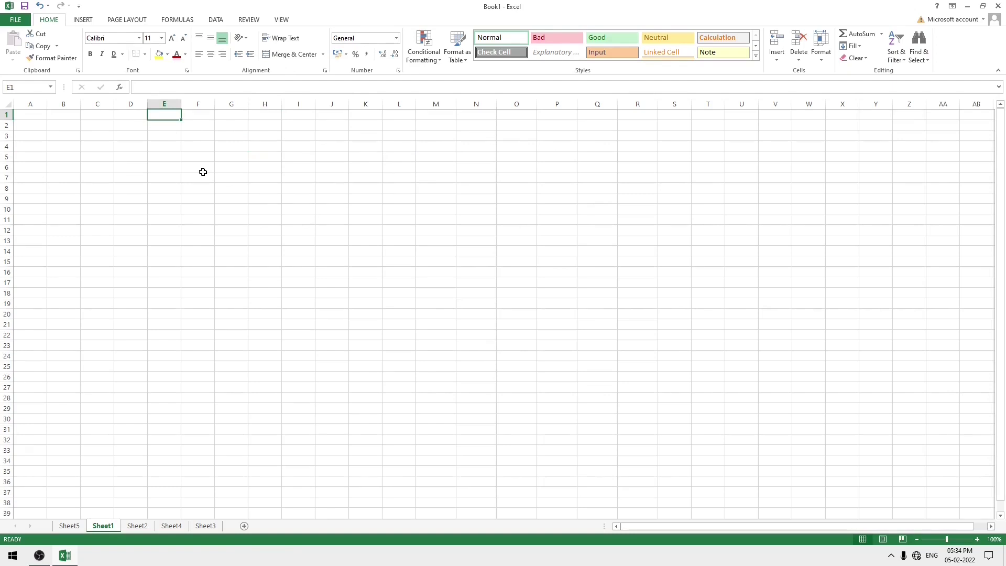
{"action": "left_click", "coordinate": [84, 20]}
{"action": "left_click", "coordinate": [195, 170]}
{"action": "left_click", "coordinate": [49, 19]}
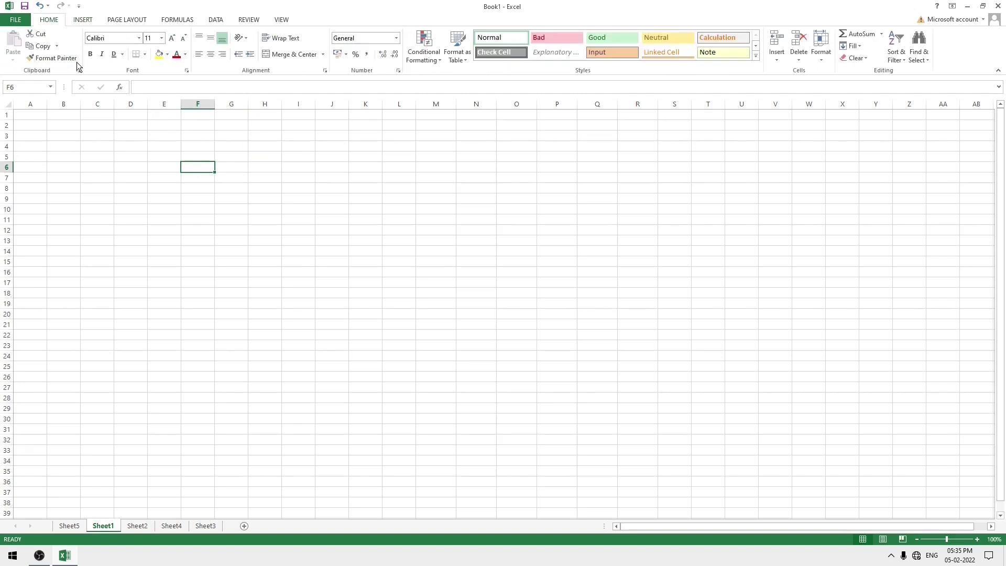
{"action": "left_click", "coordinate": [198, 188]}
{"action": "key", "text": "Left"}
{"action": "key", "text": "Left"}
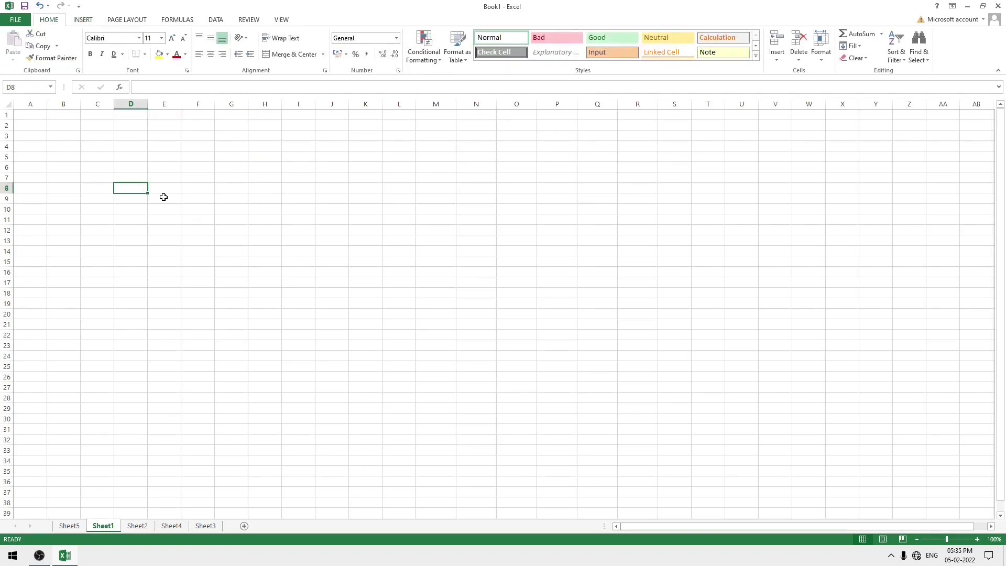